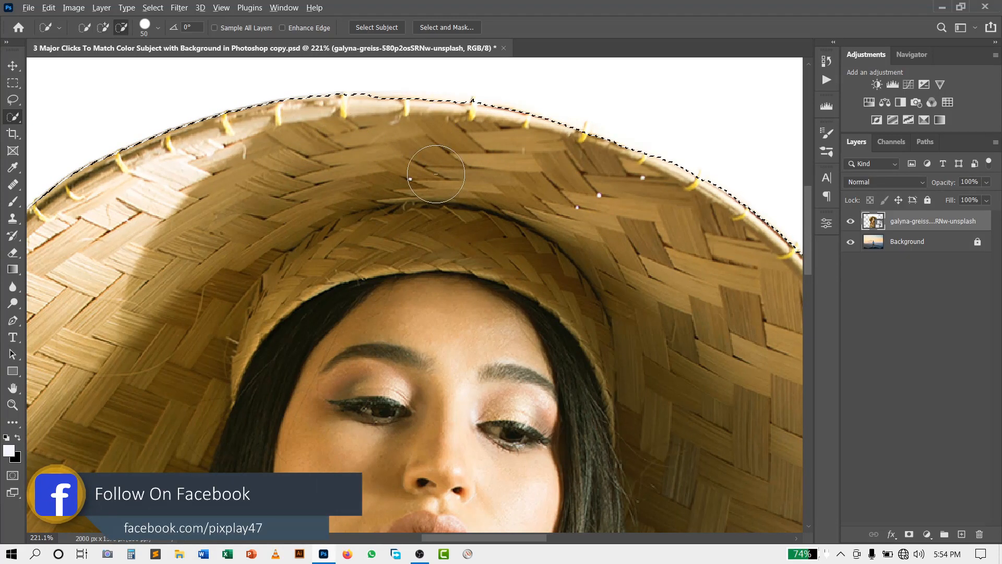
Open the woman's selection in Select and Mask, keeping the Overlay view at 50% opacity.
scroll(422, 138, "down", 2)
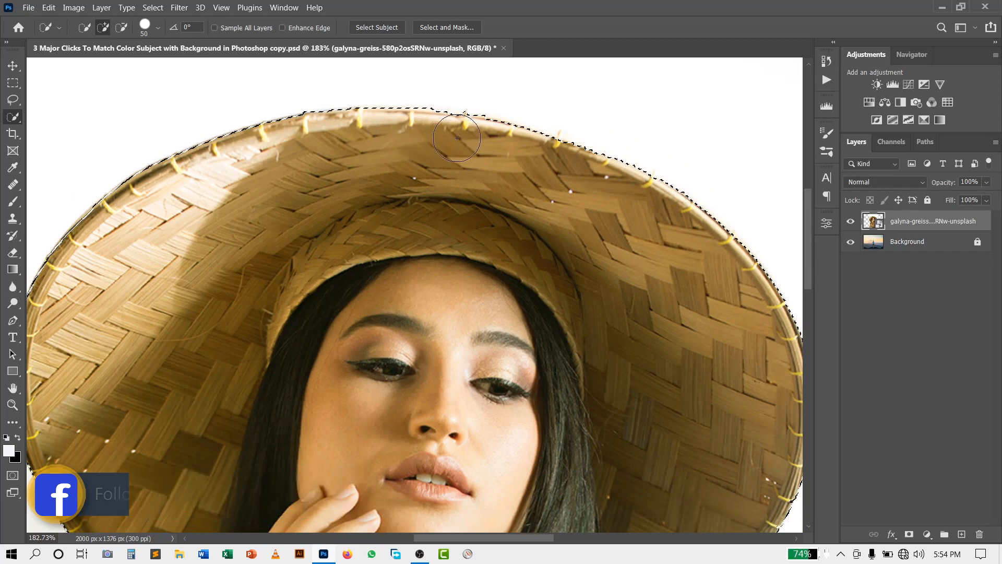
key("ctrl+0")
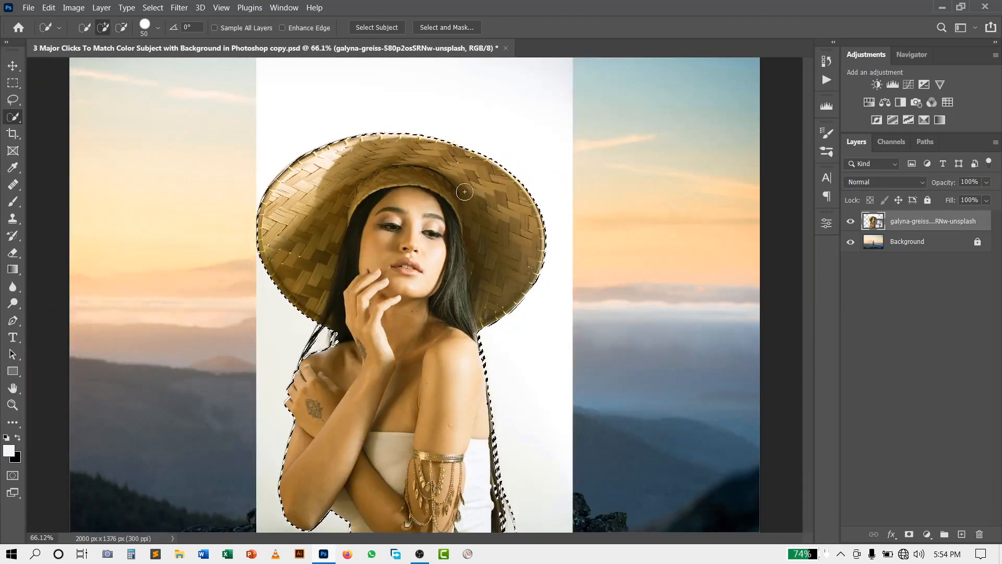
scroll(462, 192, "down", 1)
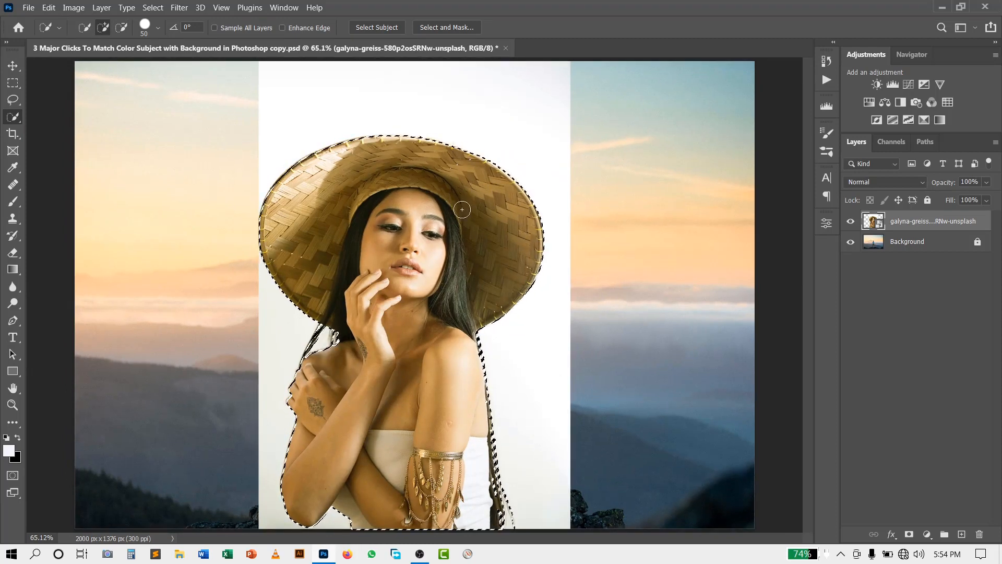
left_click(453, 25)
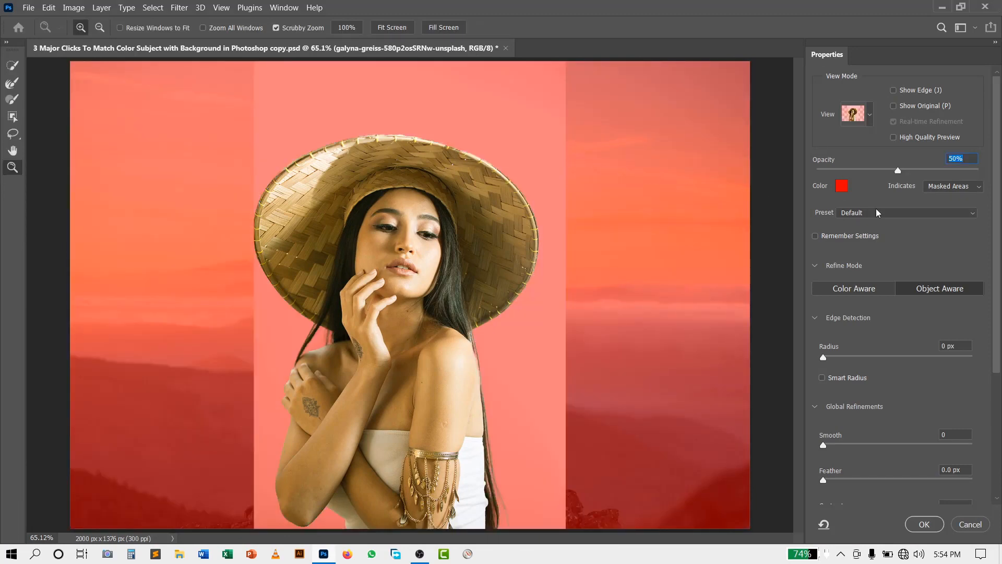
left_click(870, 114)
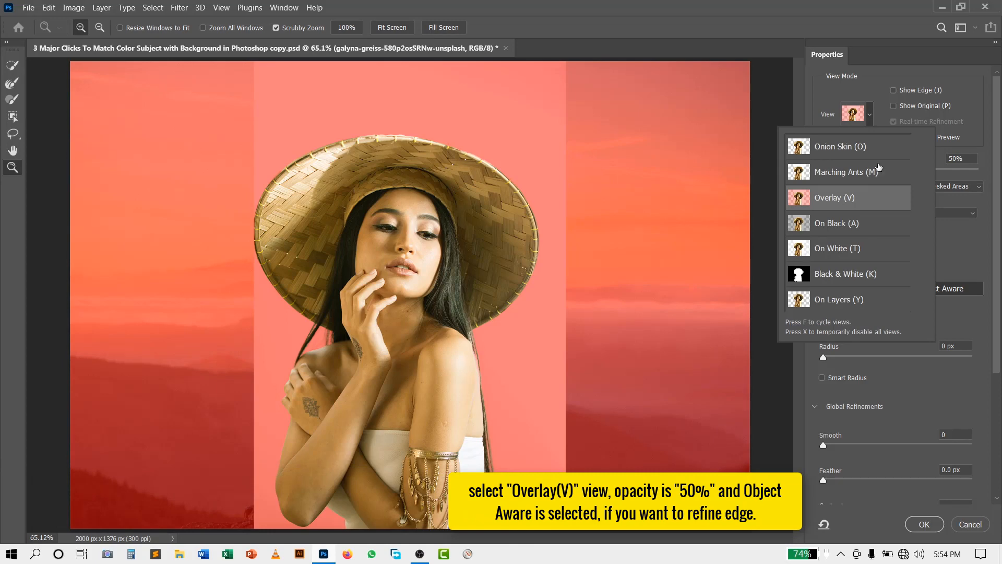
left_click(870, 119)
left_click_drag(965, 159, 944, 160)
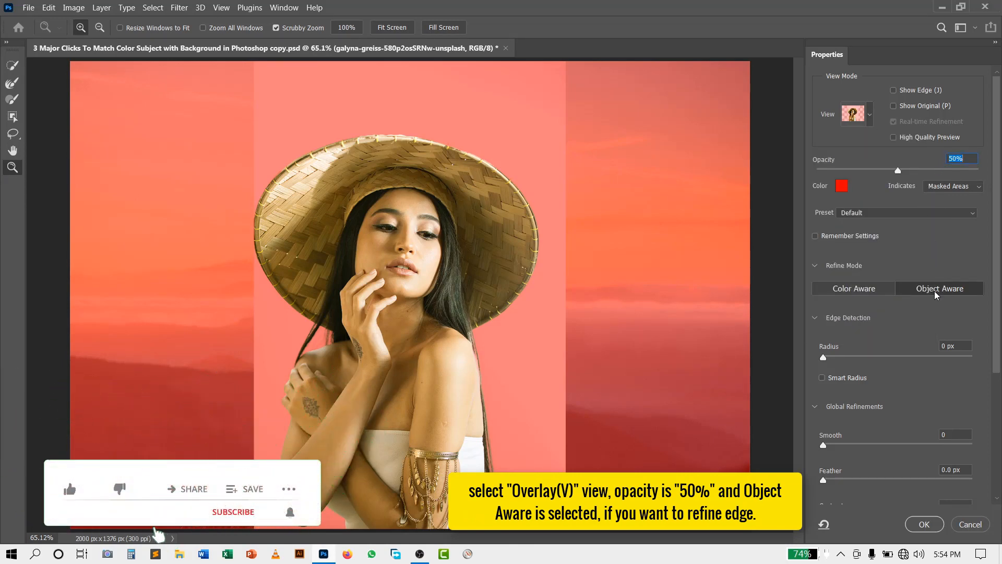
Set the selection's Smooth value to 10 and output it as a layer mask on the woman's layer.
left_click_drag(998, 282, 999, 402)
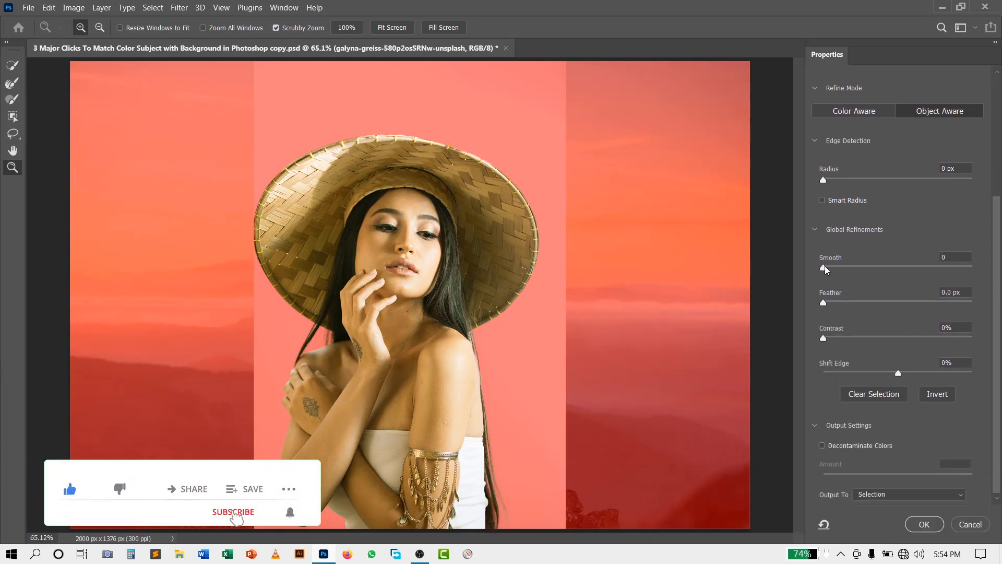
mouse_move(824, 269)
left_mouse_down()
mouse_move(850, 273)
mouse_move(839, 269)
left_mouse_up()
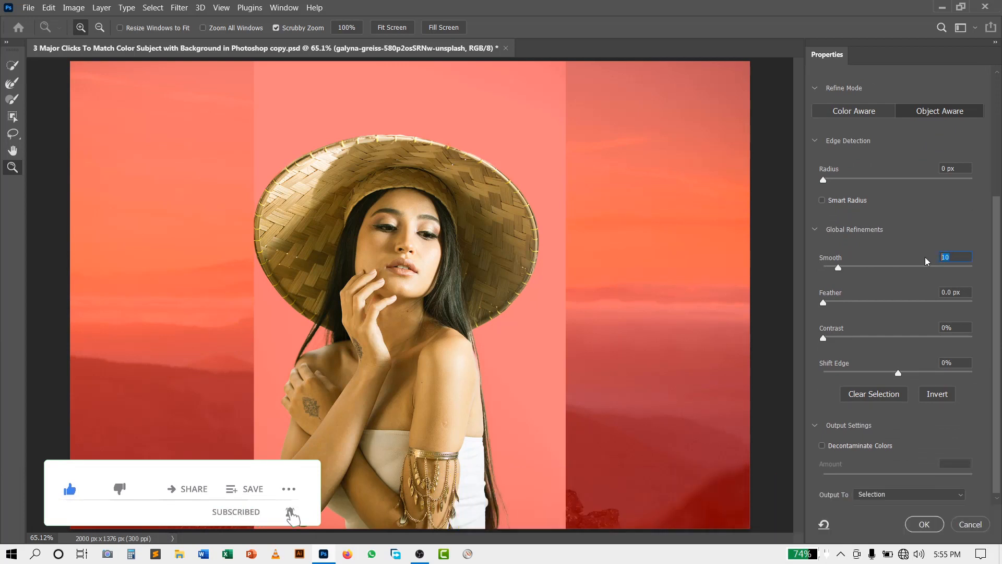
scroll(945, 339, "down", 1)
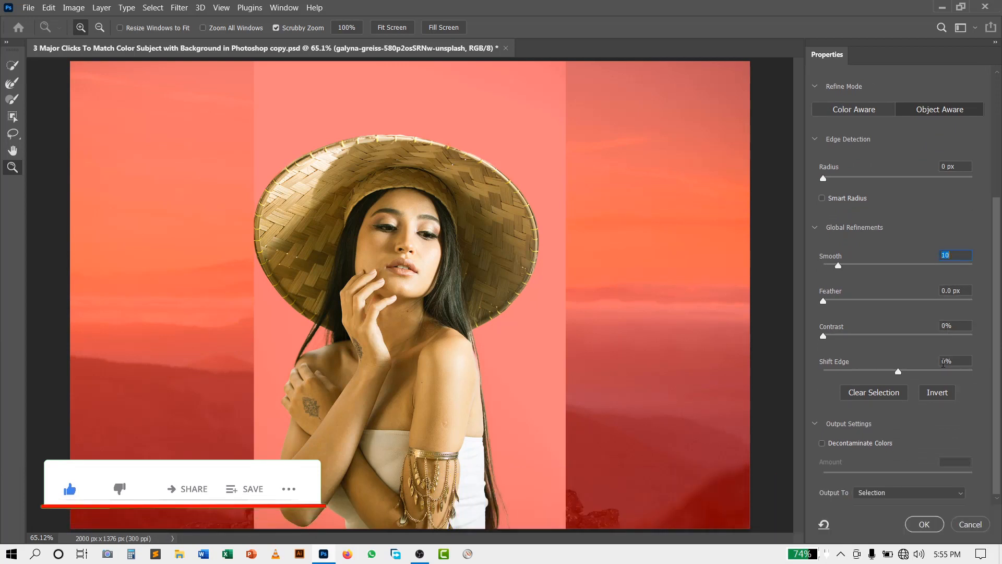
left_click(896, 496)
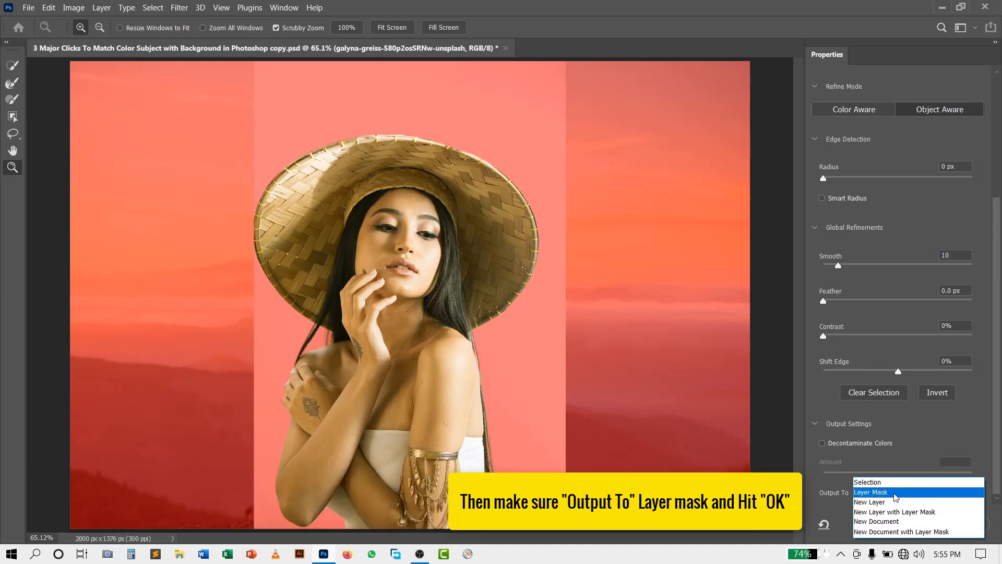
left_click(896, 493)
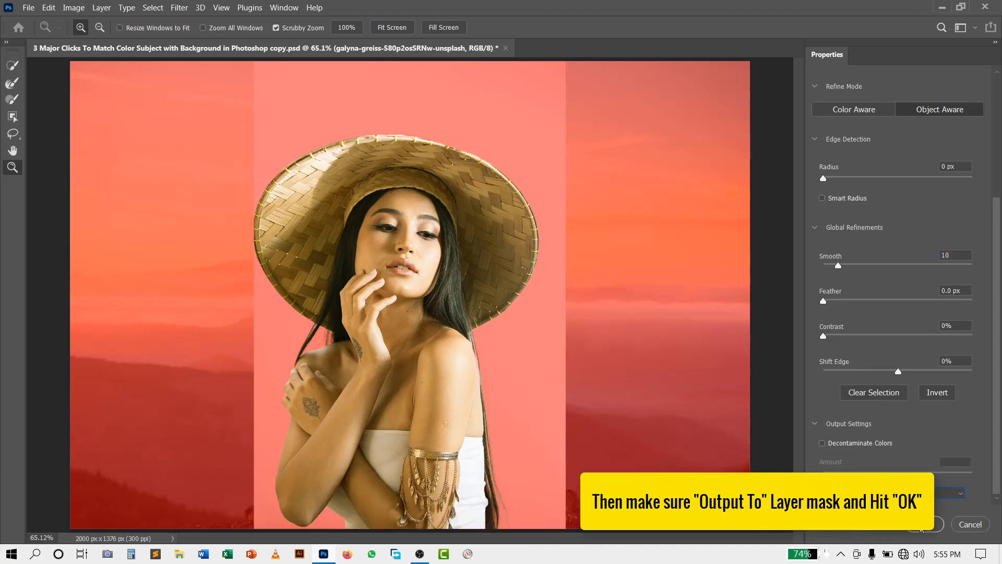
left_click(922, 524)
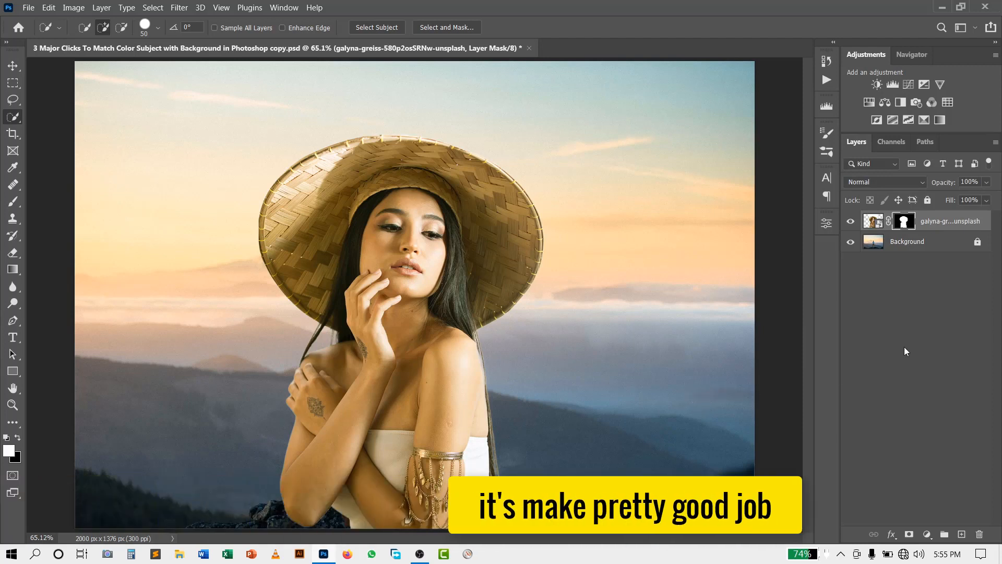
Add a Curves adjustment layer directly above the masked woman's layer.
left_click(931, 222)
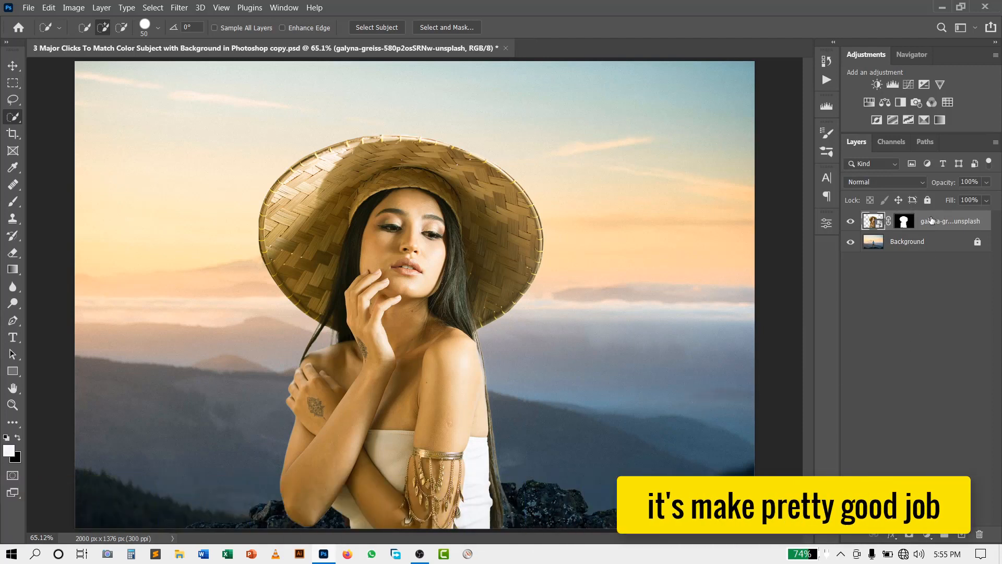
left_click(929, 533)
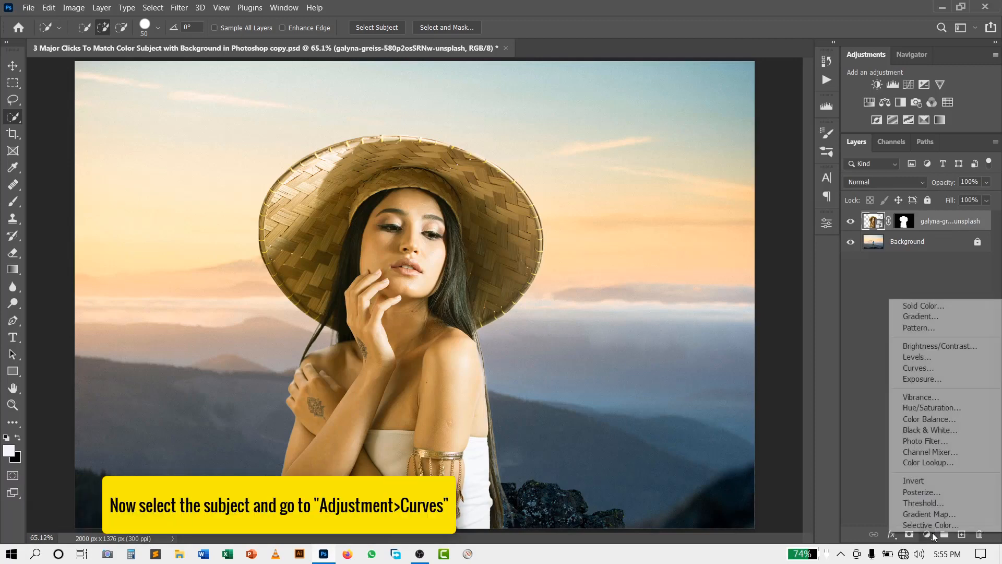
left_click(918, 368)
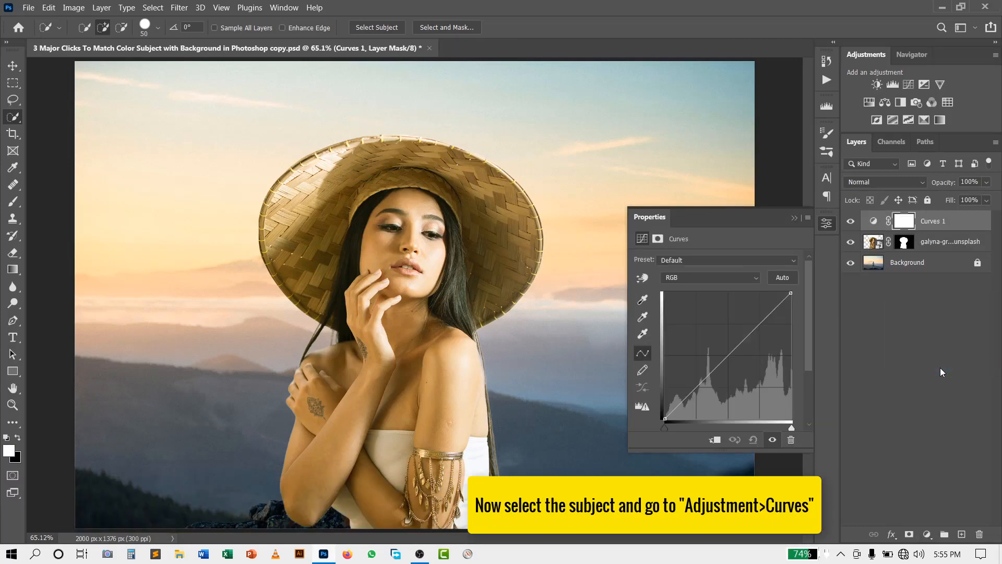
double_click(642, 334)
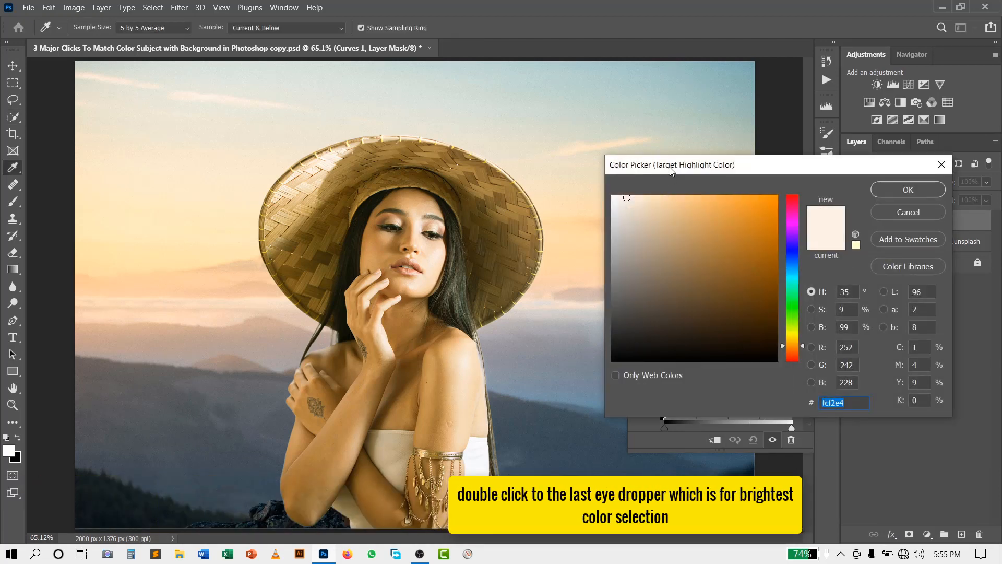
left_click_drag(671, 170, 712, 182)
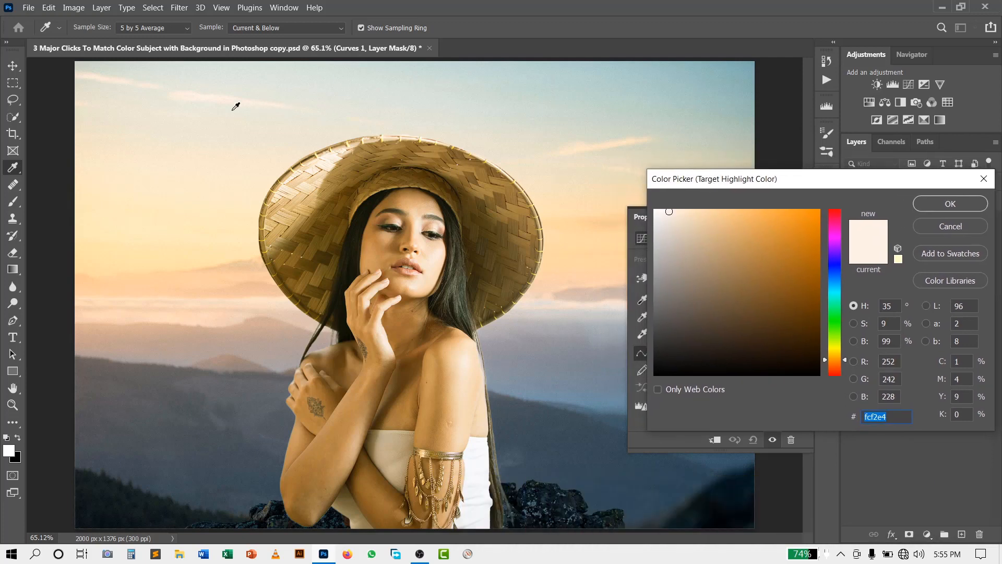
left_click(932, 227)
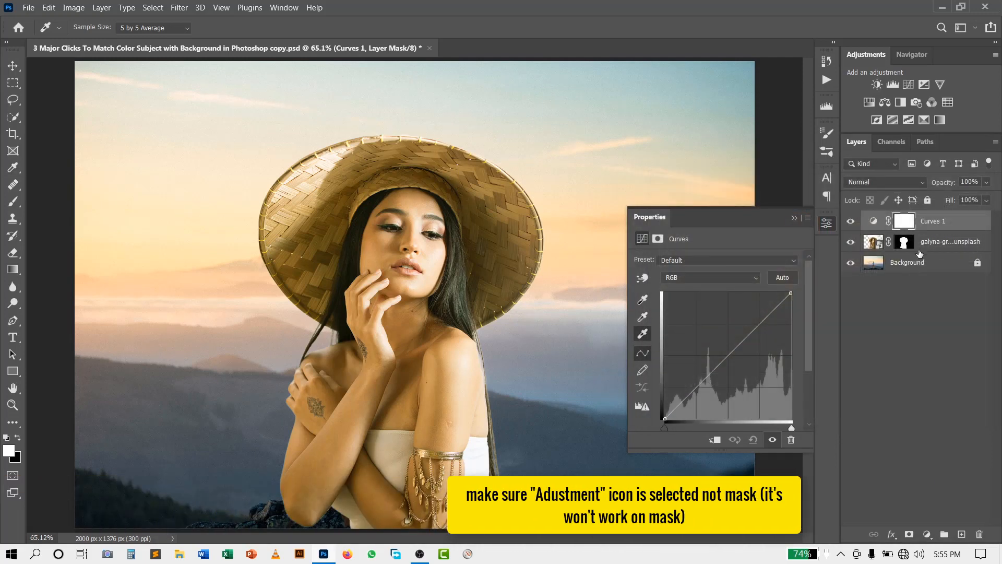
Target the Curves adjustment instead of its mask and open its highlight target colour, sampling 5 by 5 Average from Current & Below.
left_click(875, 223)
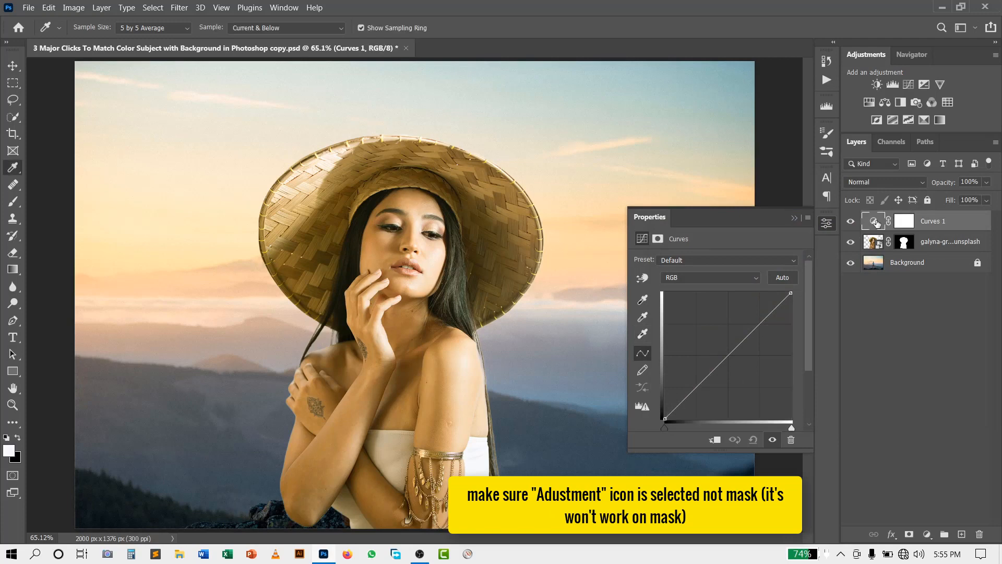
double_click(644, 334)
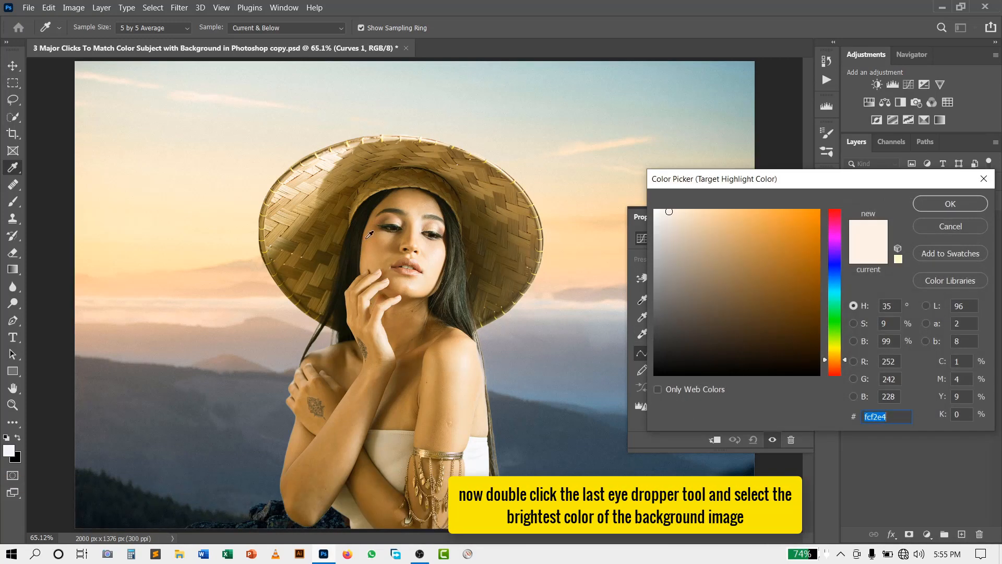
left_click(152, 28)
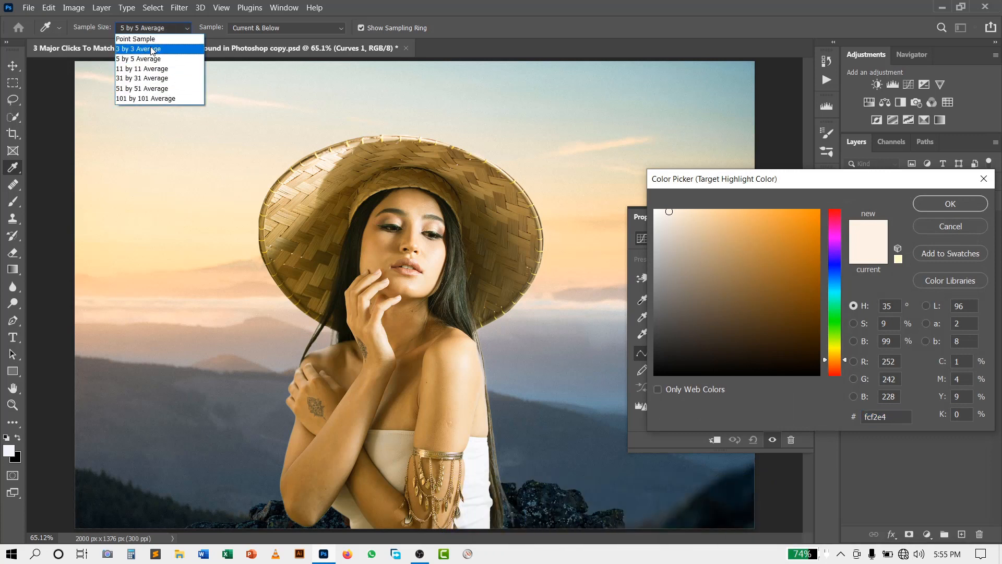
left_click(152, 57)
left_click(292, 28)
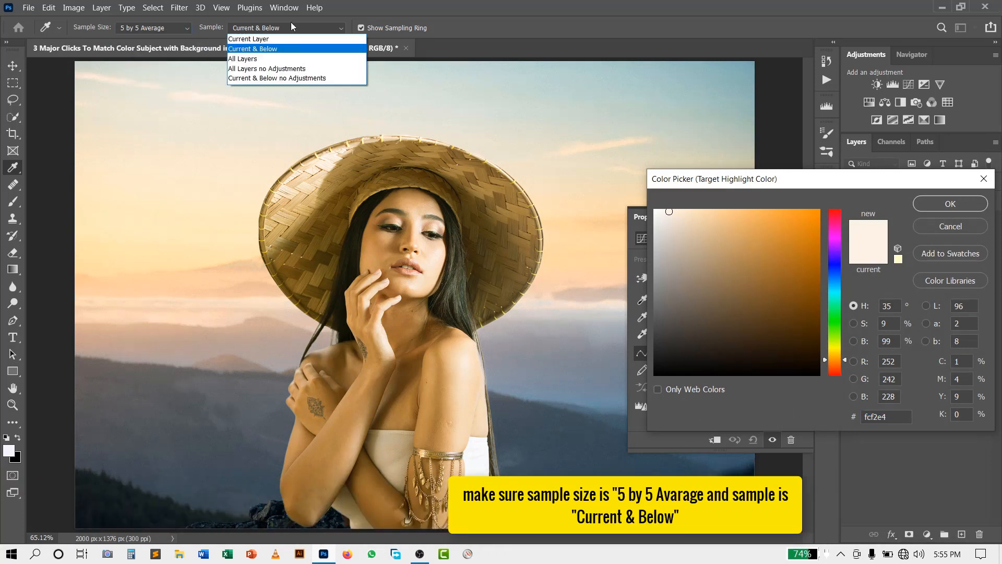
left_click(268, 50)
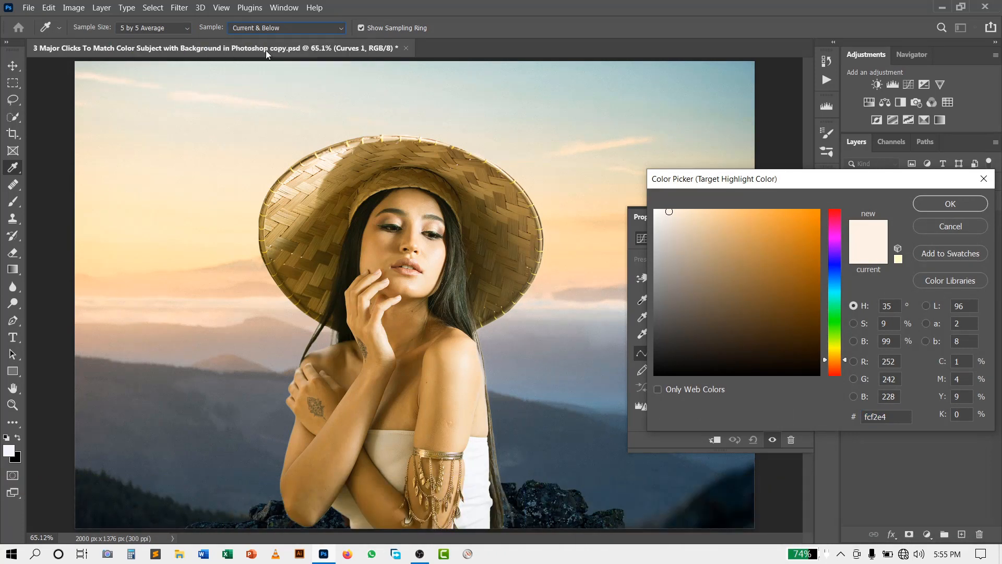
Sample the bright cloud streak in the upper-left sky as the target highlight colour and save it as a default.
left_click(185, 91)
left_click(204, 94)
left_click(921, 204)
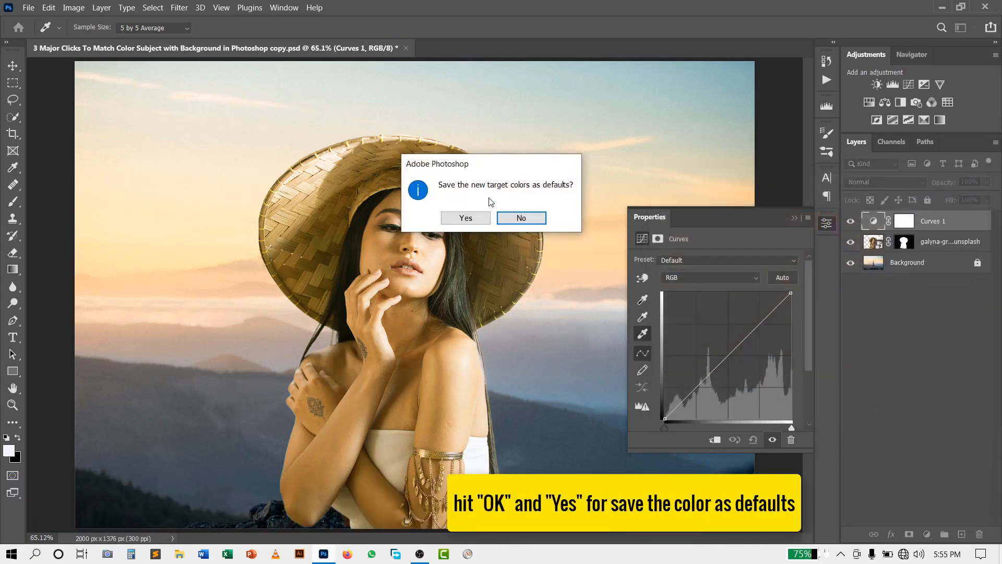
left_click(471, 218)
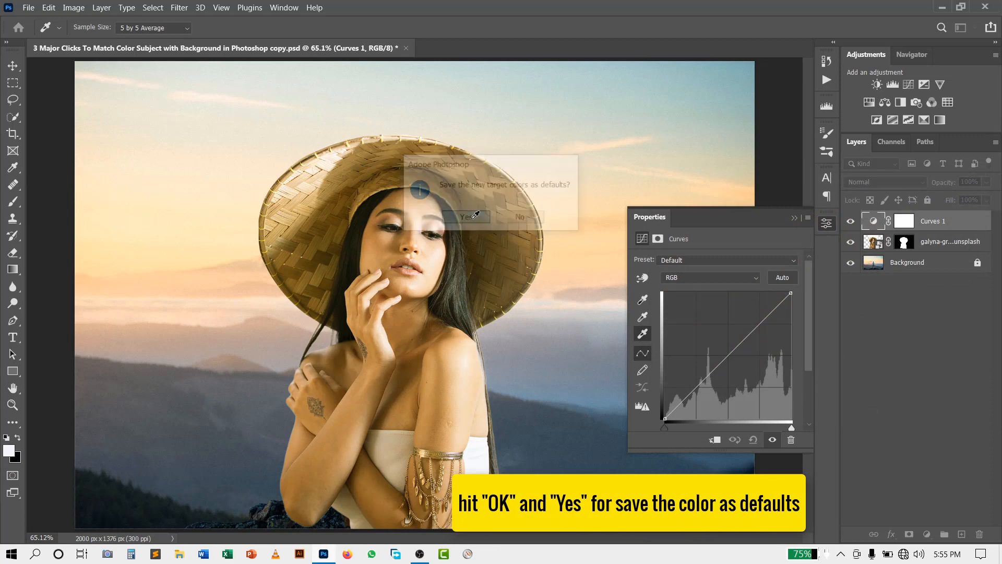
Sample the target midtone colour from the hazy blue area of the background beside the woman and save it as a default.
double_click(643, 319)
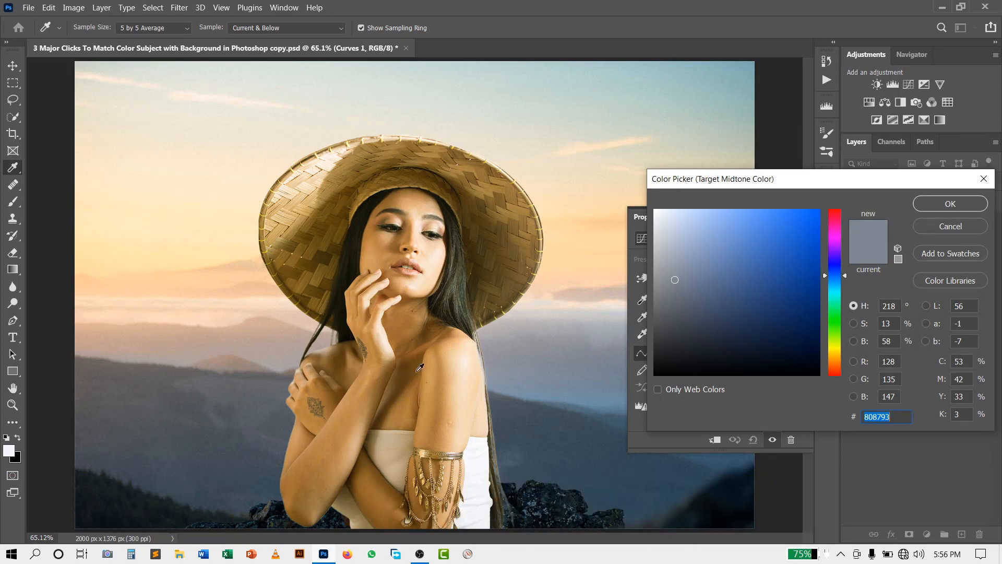
left_click(581, 347)
left_click(580, 349)
left_click(579, 349)
left_click(950, 204)
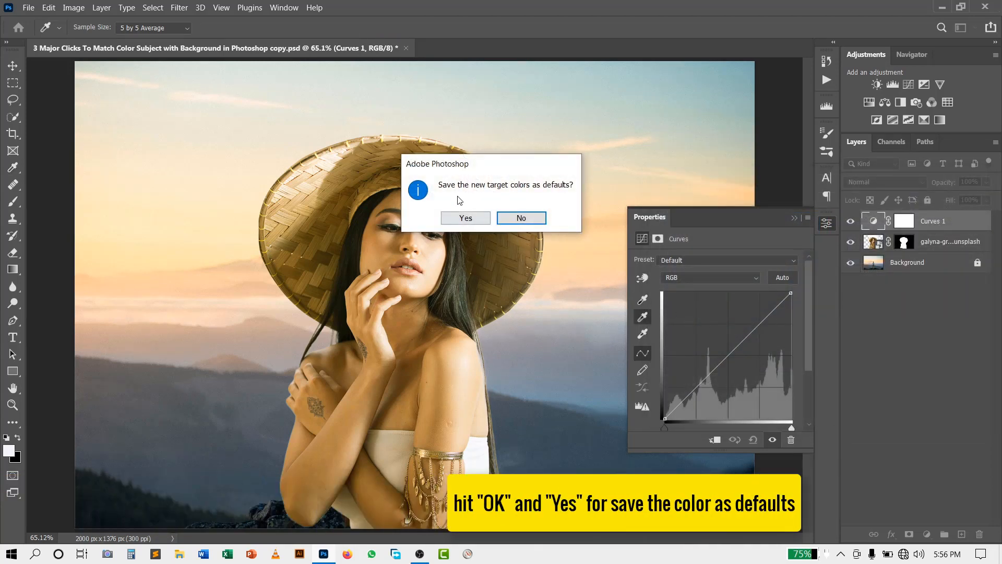
left_click(465, 218)
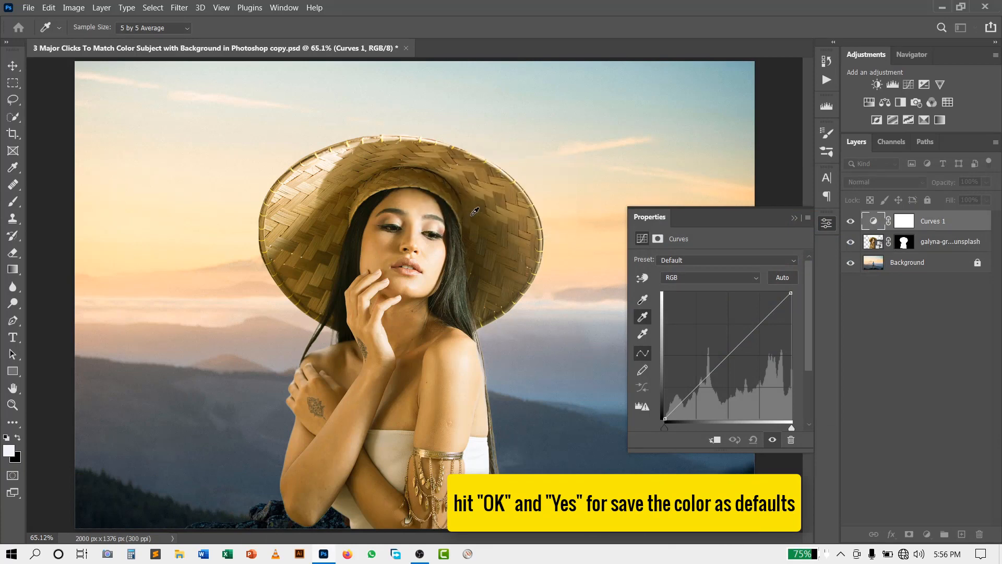
Sample the darkest part of the lower-right hillside as the target shadow colour, #020407, and save it as a default.
left_click(645, 299)
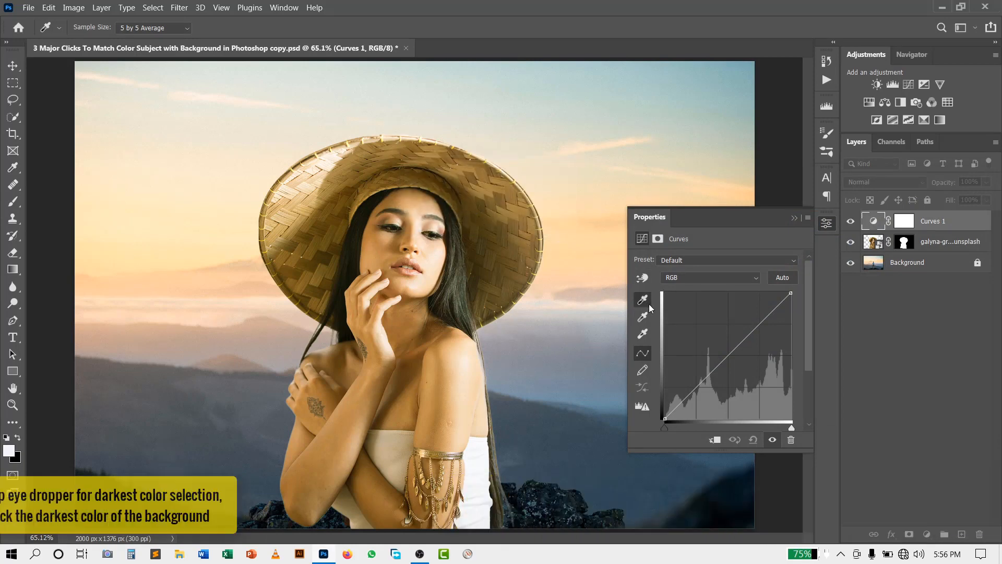
double_click(646, 300)
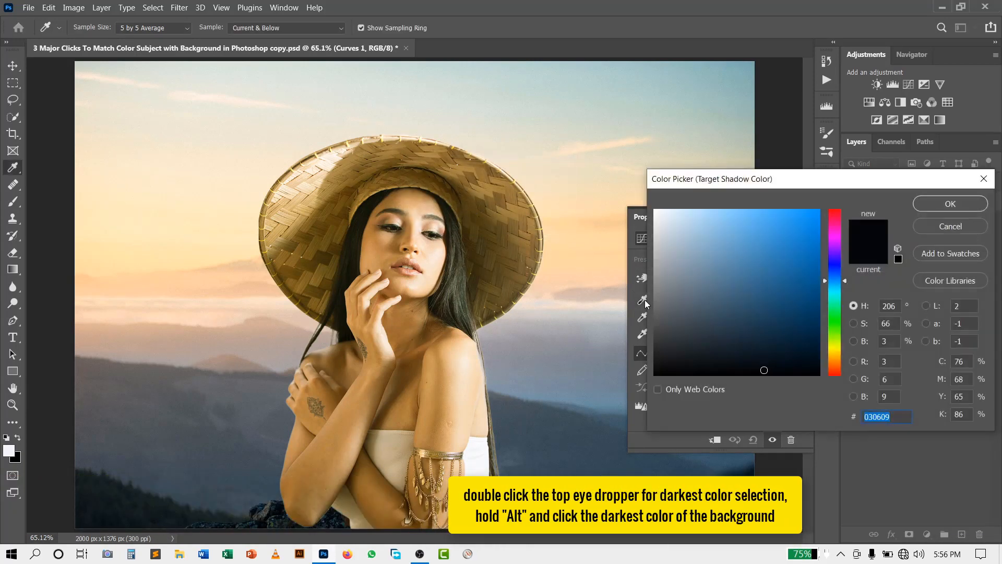
left_click(723, 514, "alt")
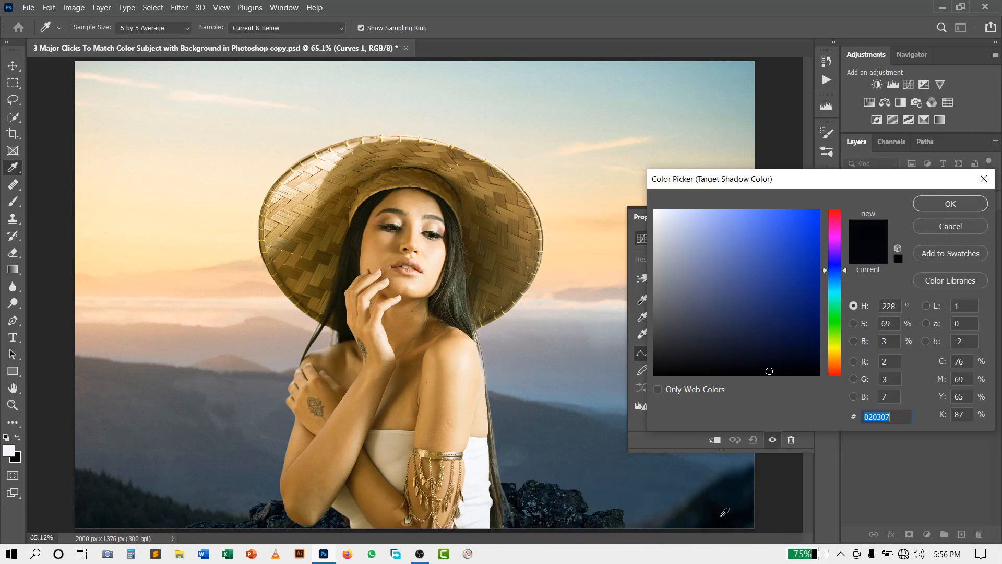
left_click(721, 513)
left_click(721, 511)
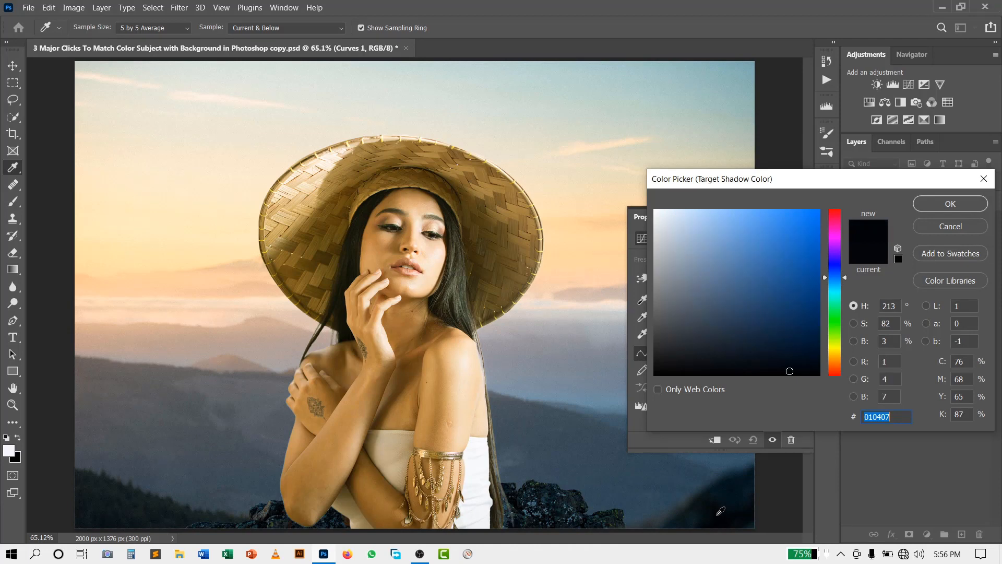
left_click(718, 508)
left_click(722, 510)
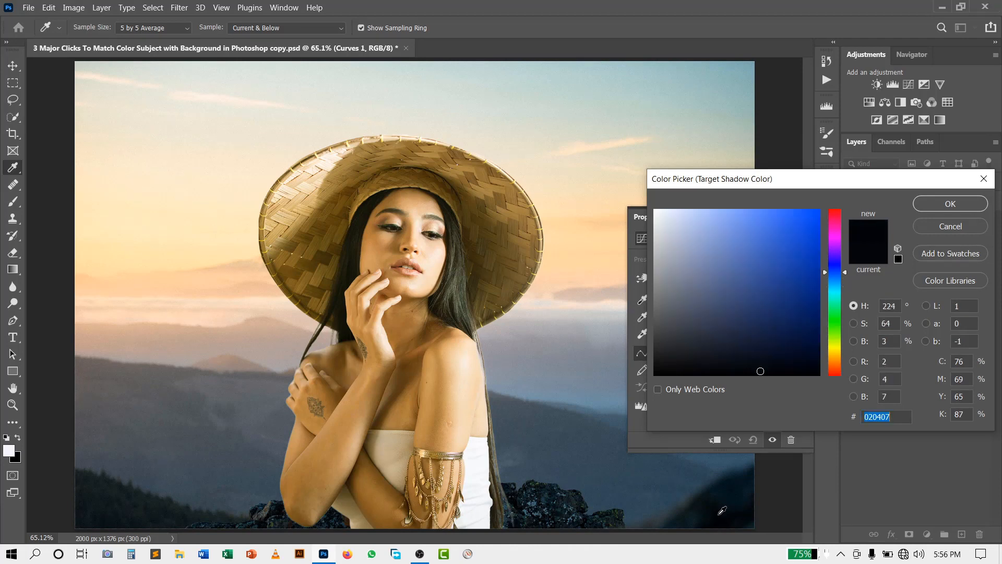
left_click(926, 204)
left_click(472, 217)
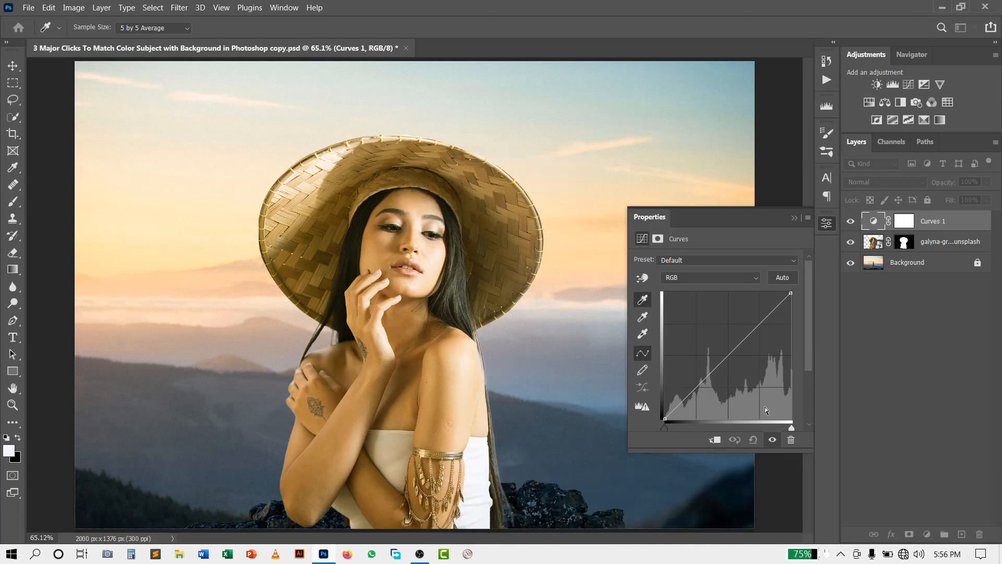
Clip the Curves adjustment layer to the woman's layer.
left_click(716, 440)
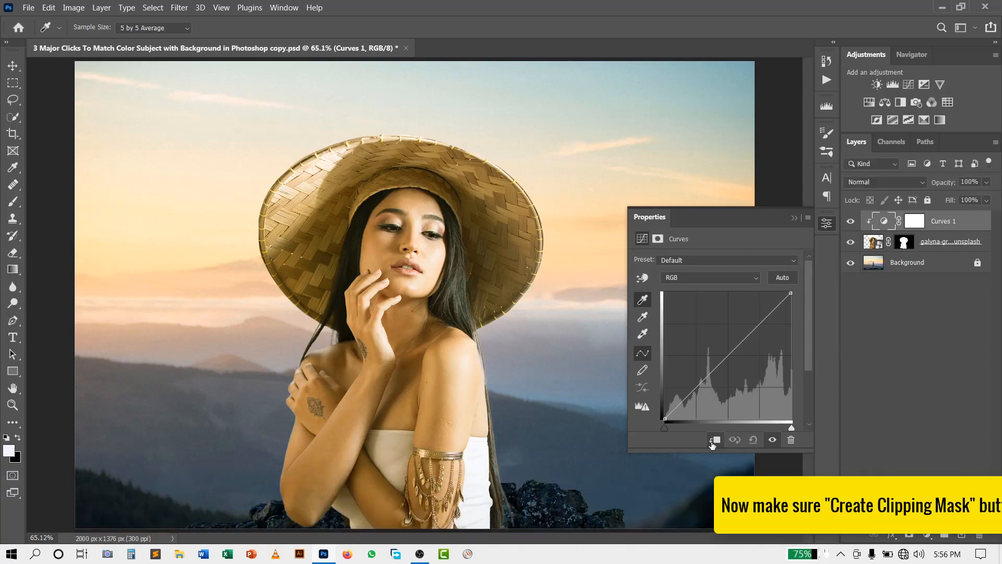
Set the Curves white point by sampling the brightest part of the woman's white top beside her upper arm.
left_click(644, 335)
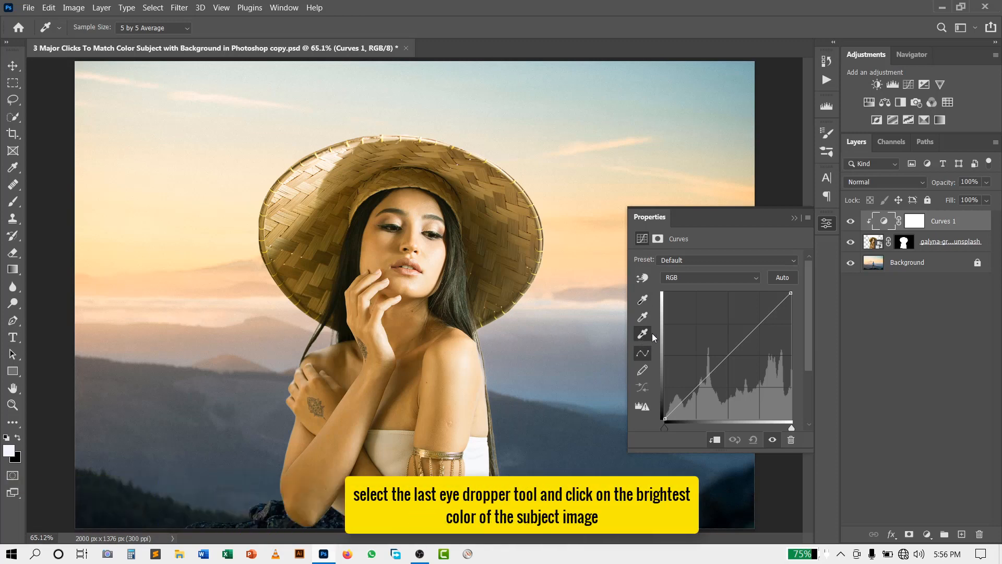
scroll(486, 473, "up", 5)
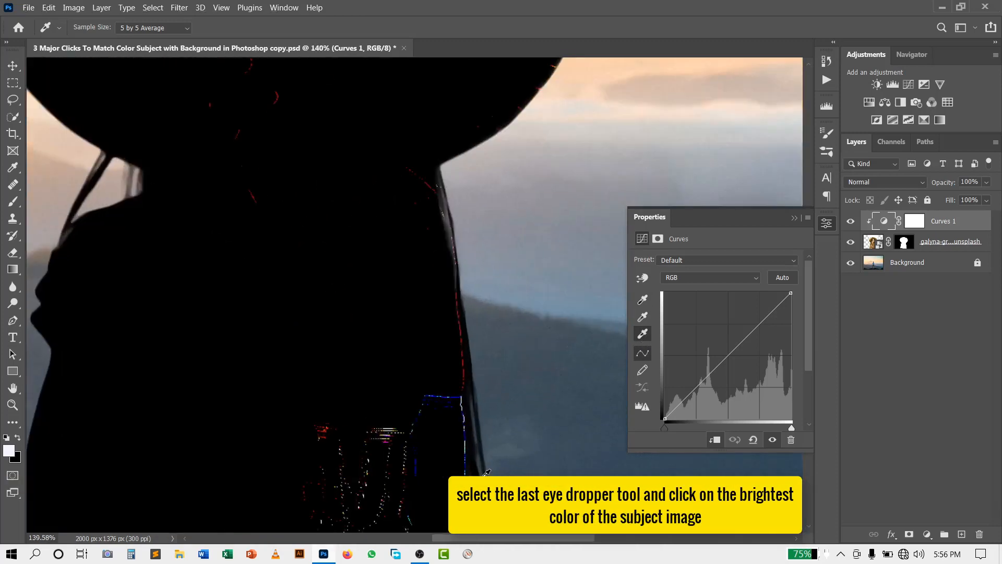
scroll(444, 436, "up", 2)
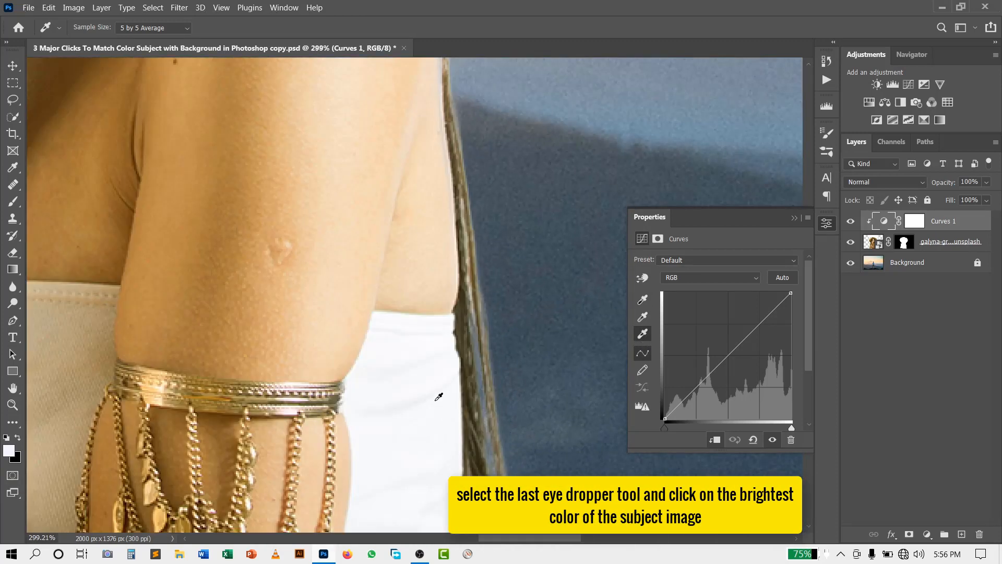
left_click(423, 377)
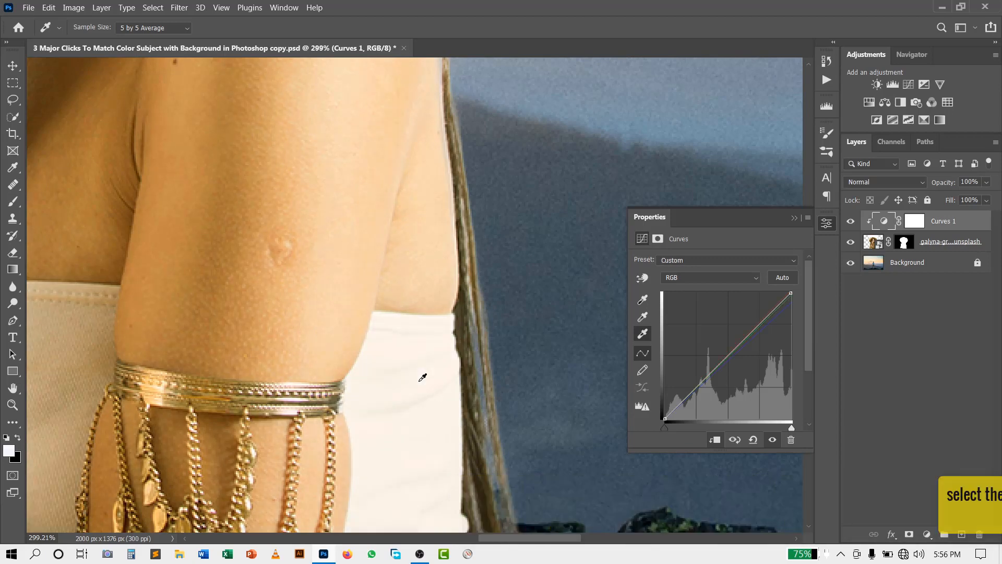
Set the Curves gray point by sampling a midtone skin area on the woman's raised forearm.
scroll(506, 366, "down", 2)
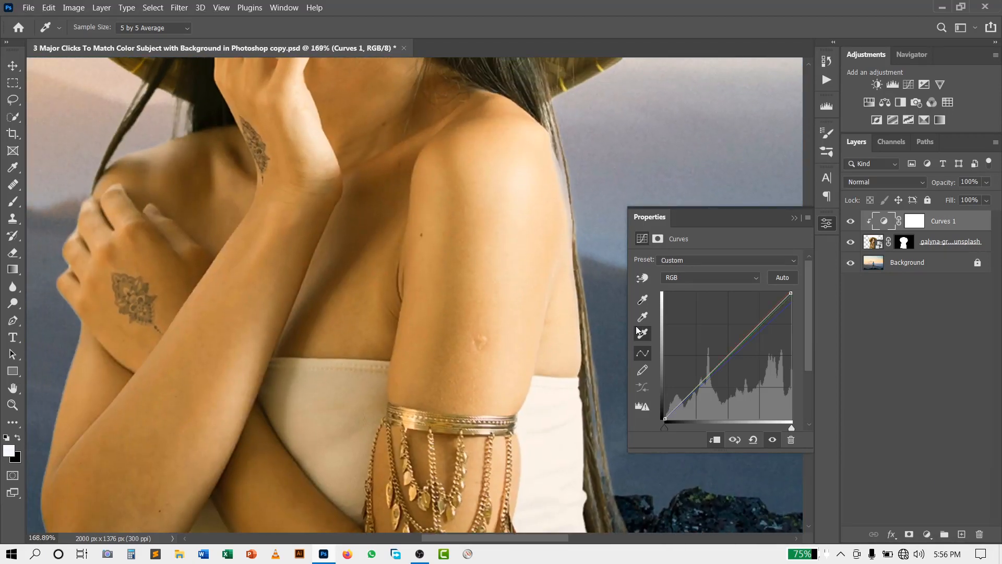
left_click(642, 318)
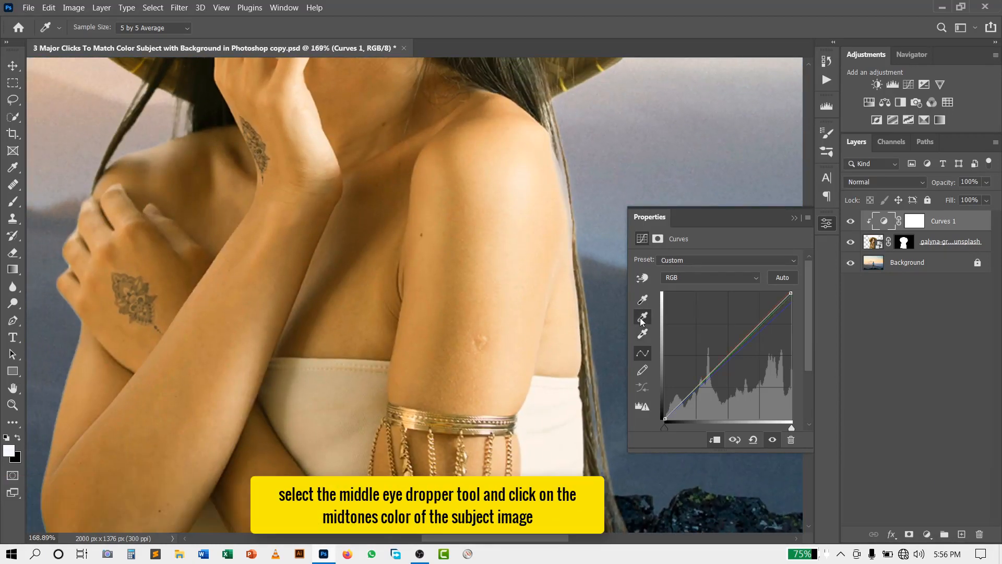
left_click_drag(278, 343, 354, 365)
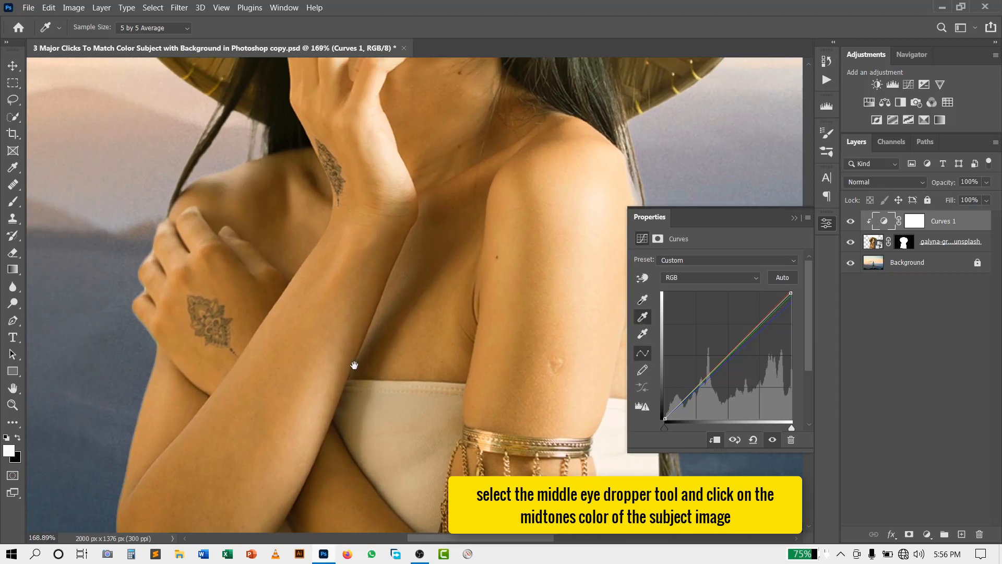
left_click(346, 337)
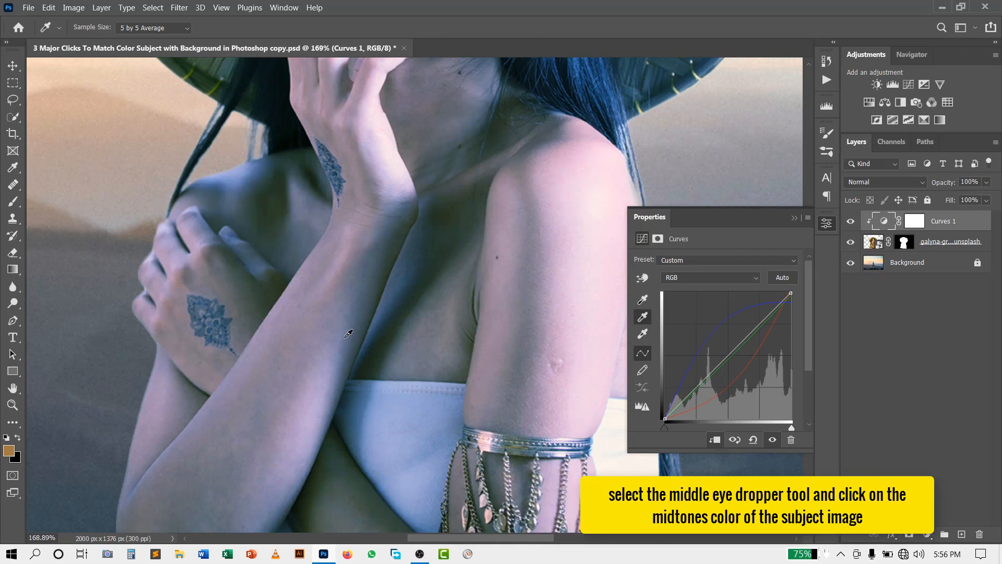
Set the Curves black point by sampling dark areas of the woman's hair, ending with the shadow just below her jaw.
left_click(643, 301)
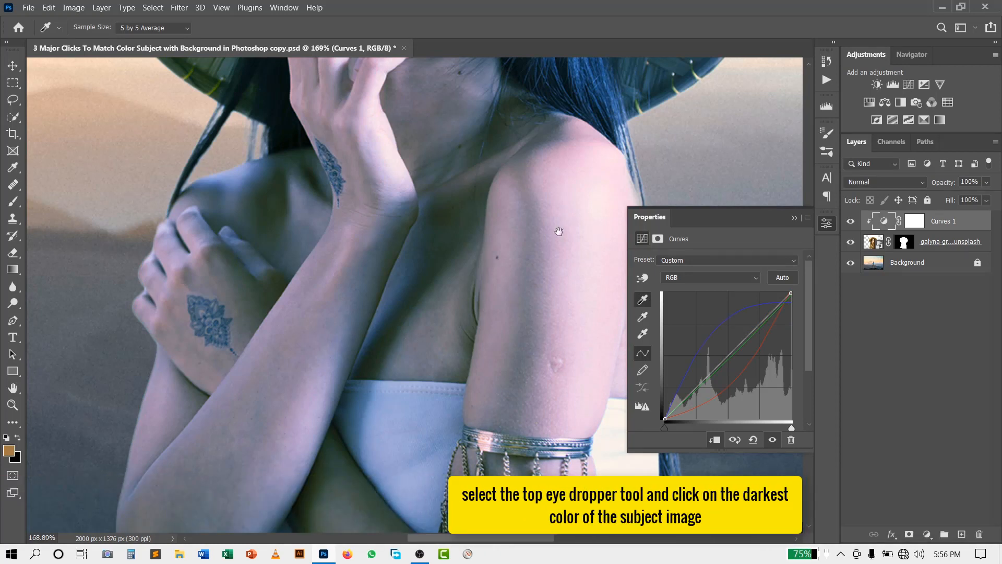
left_click_drag(558, 230, 544, 554)
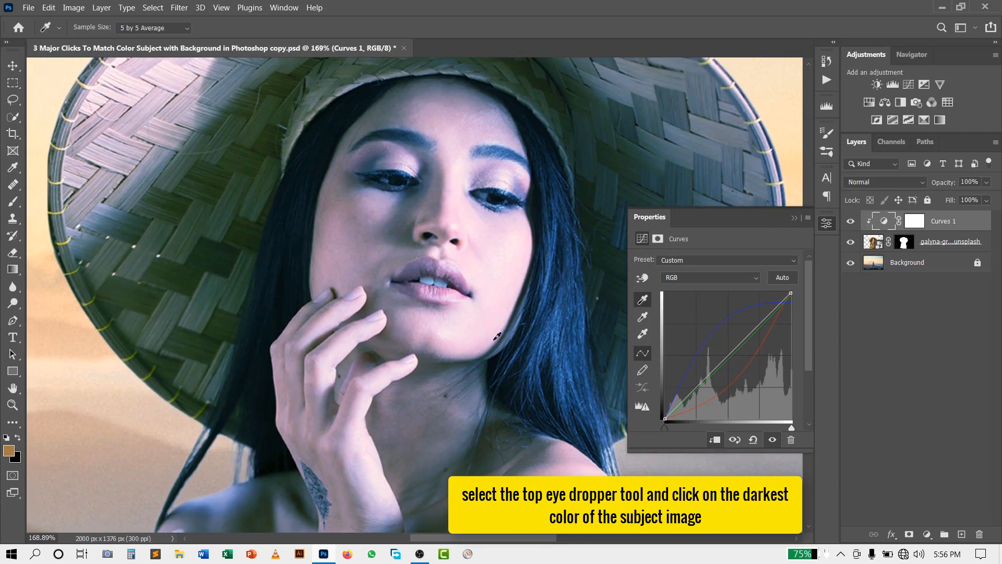
left_click(375, 93)
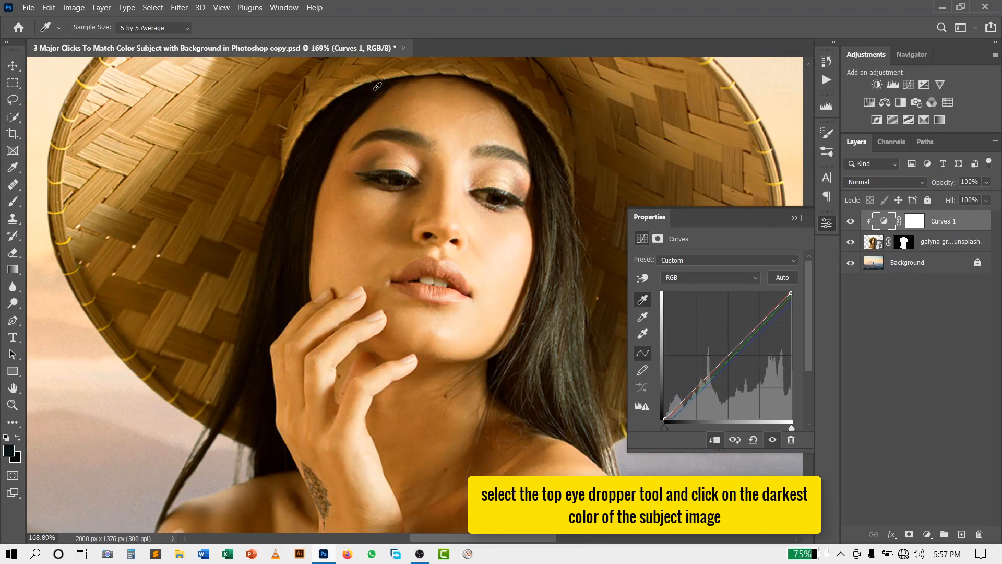
left_click(286, 452)
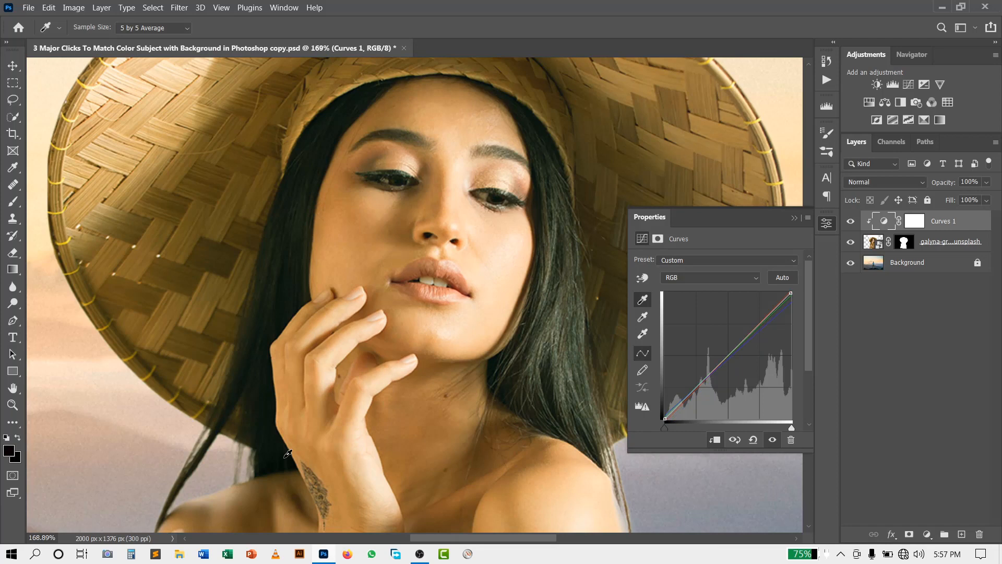
left_click(497, 356)
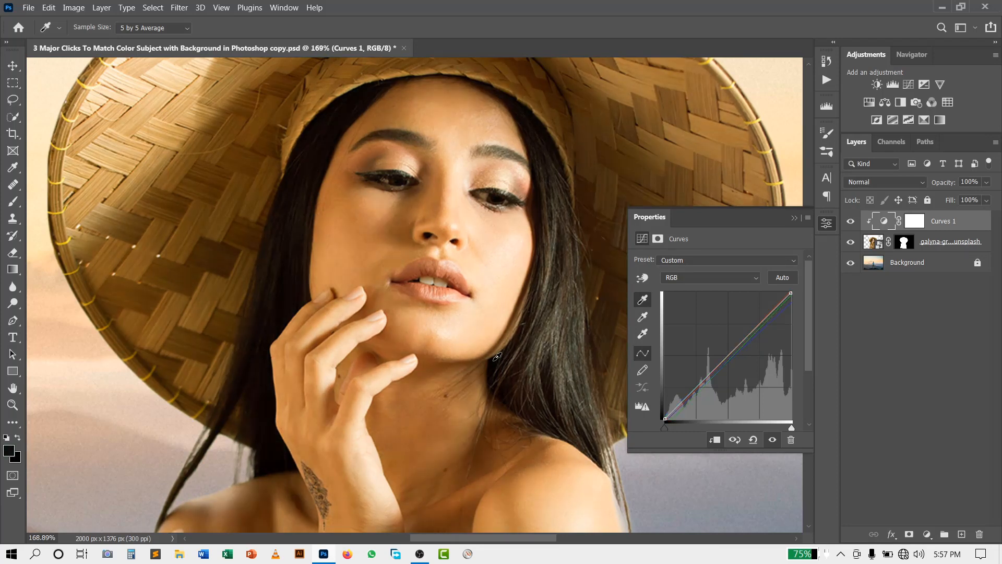
Compare the composite with and without the Curves adjustment, collapse its settings and return to the Move tool.
scroll(497, 358, "down", 3)
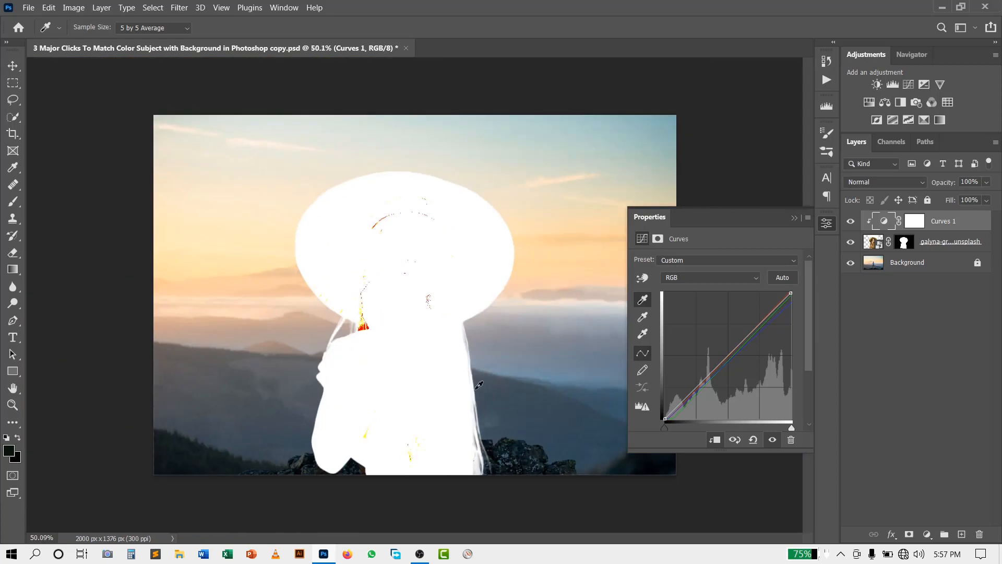
scroll(478, 385, "up", 1)
scroll(479, 385, "down", 1)
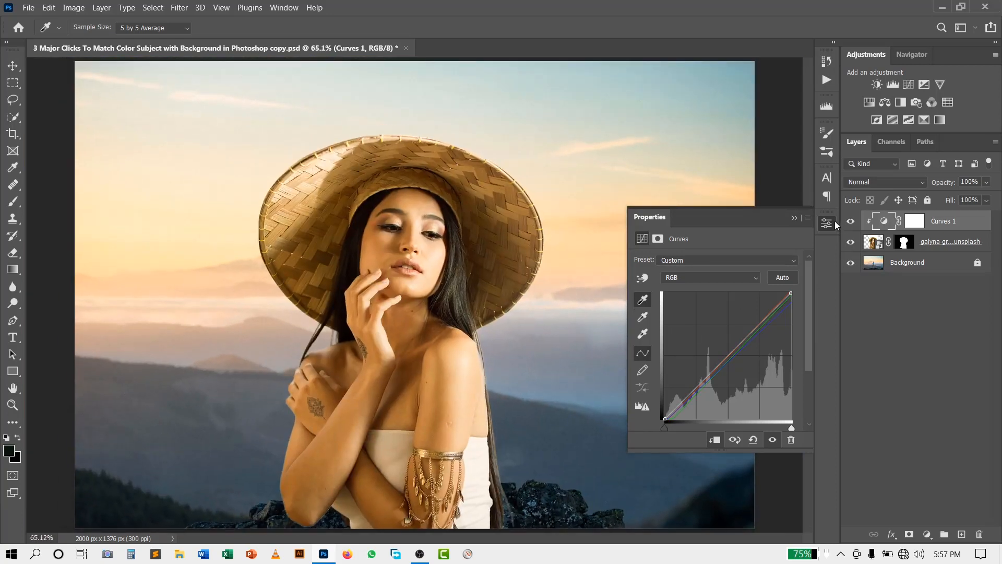
left_click(850, 221)
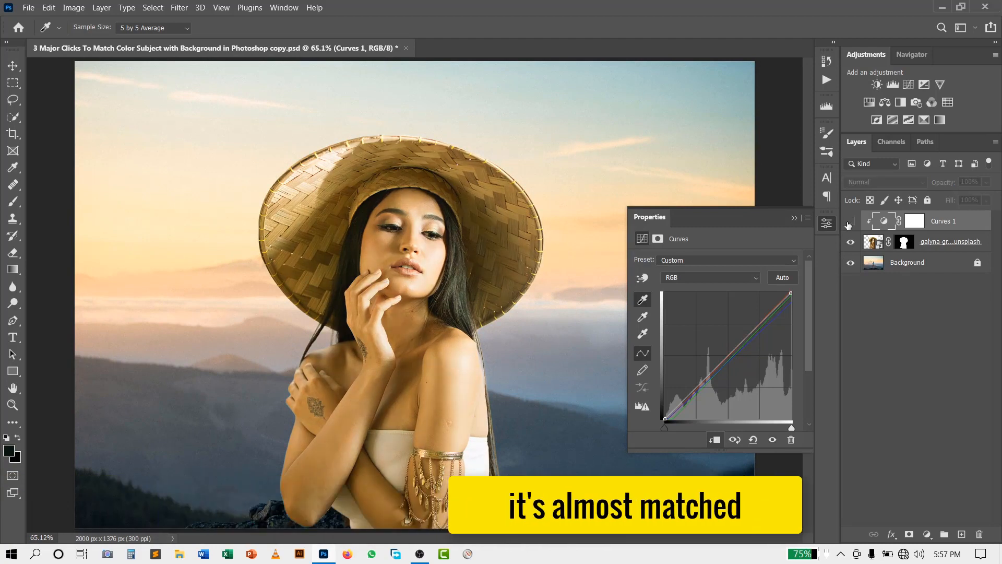
left_click(849, 223)
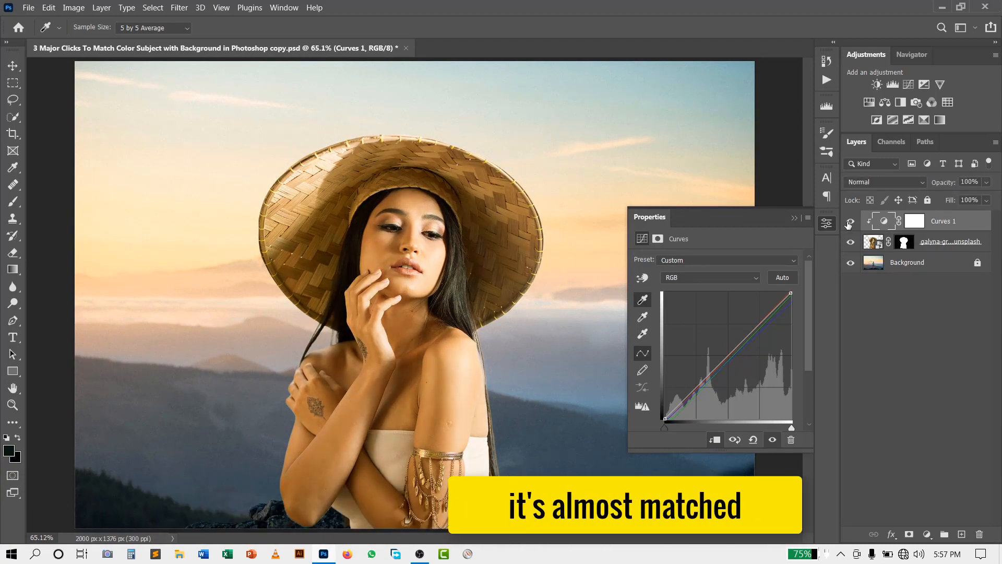
left_click(831, 225)
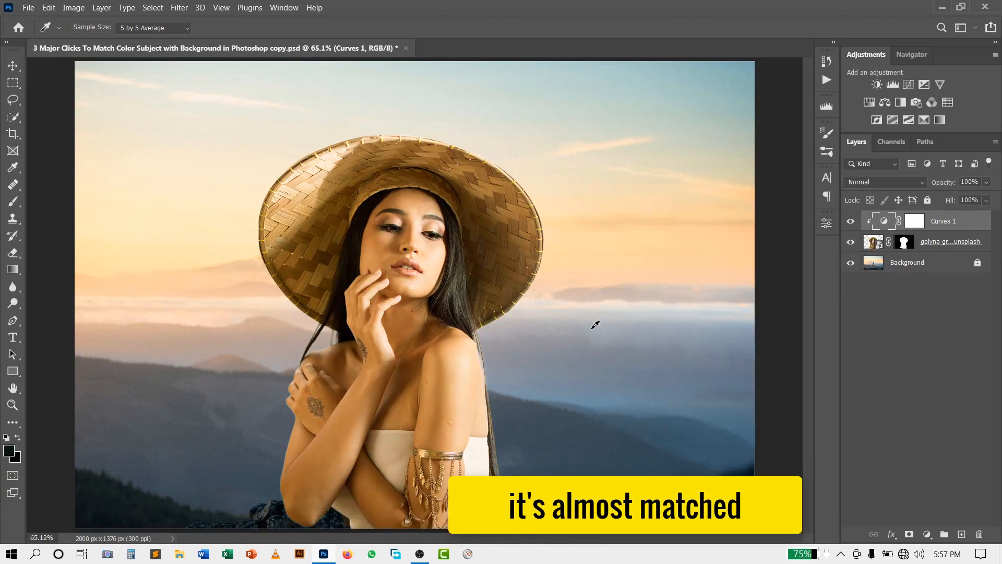
scroll(547, 327, "down", 2)
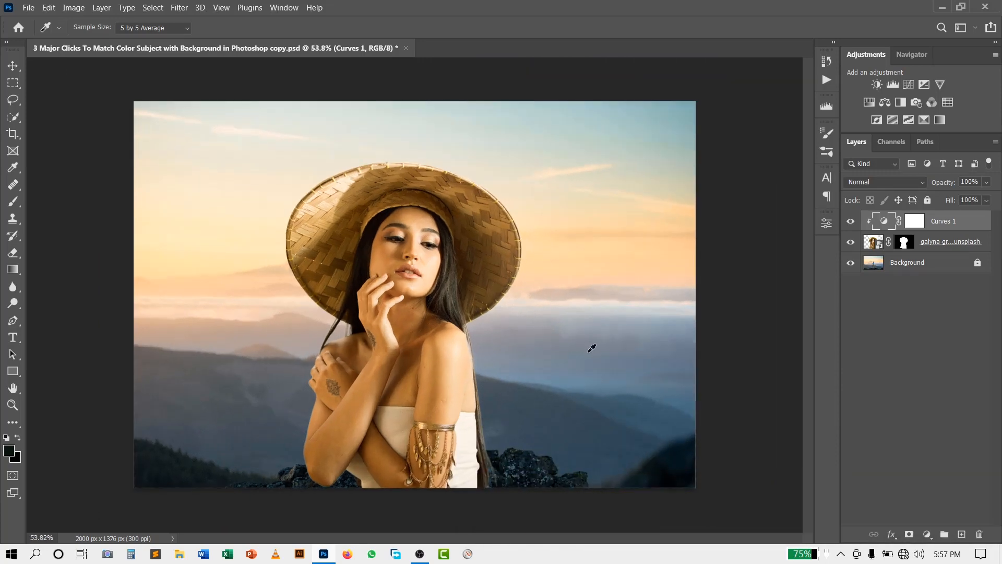
key("b")
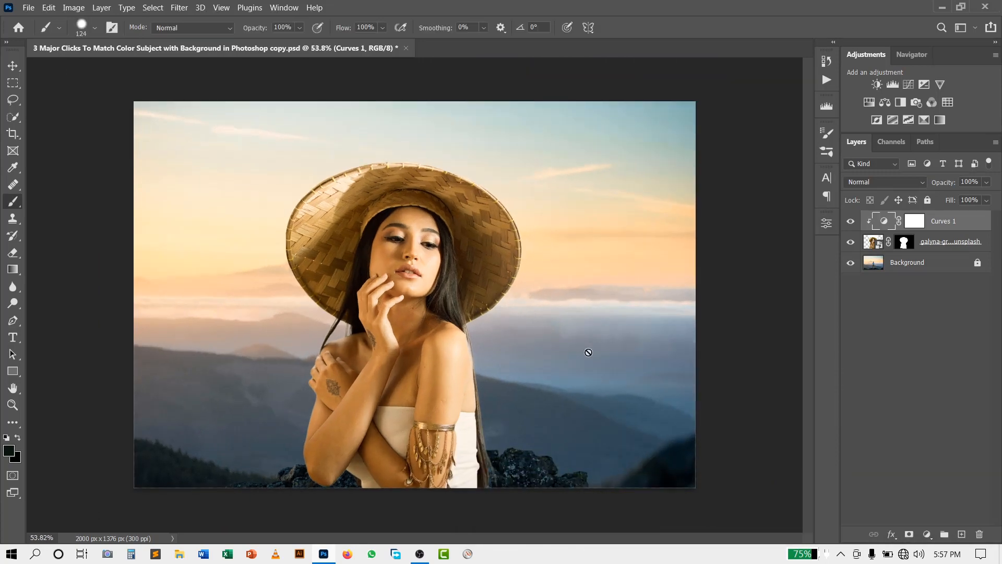
left_click(13, 66)
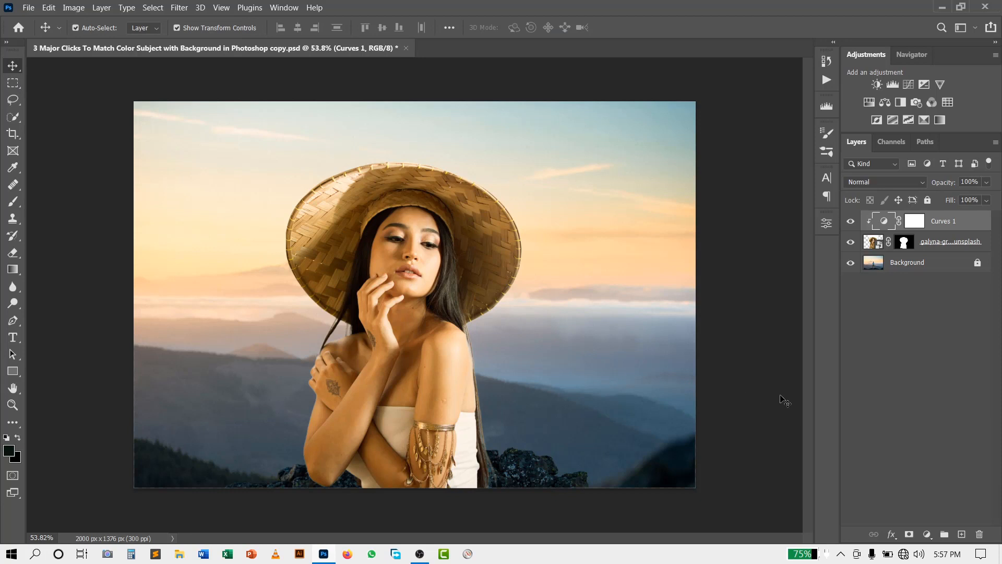
left_click(852, 221)
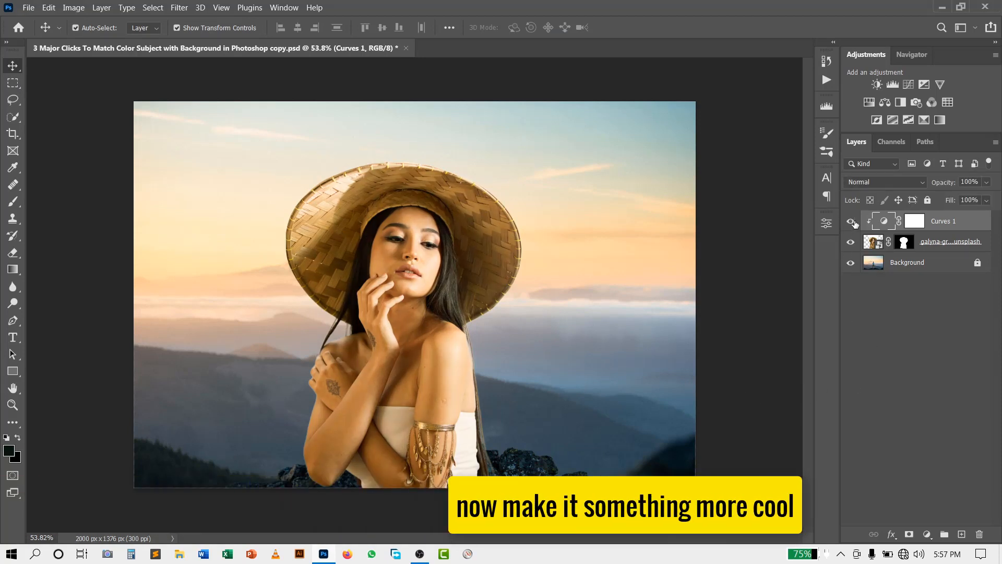
Add a Color Lookup adjustment layer above Curves 1 using the LateSunset.3DL 3D LUT.
left_click(928, 535)
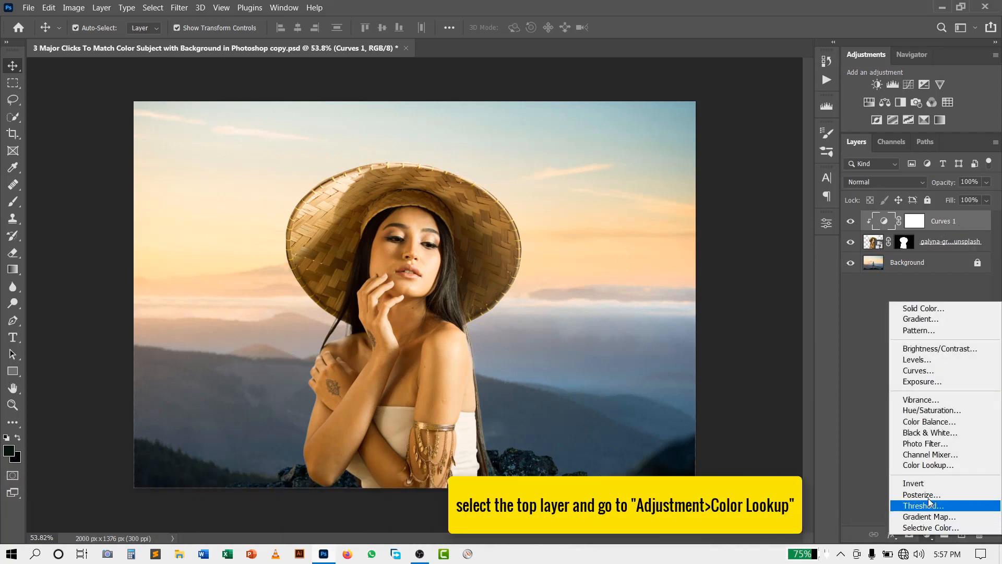
left_click(927, 465)
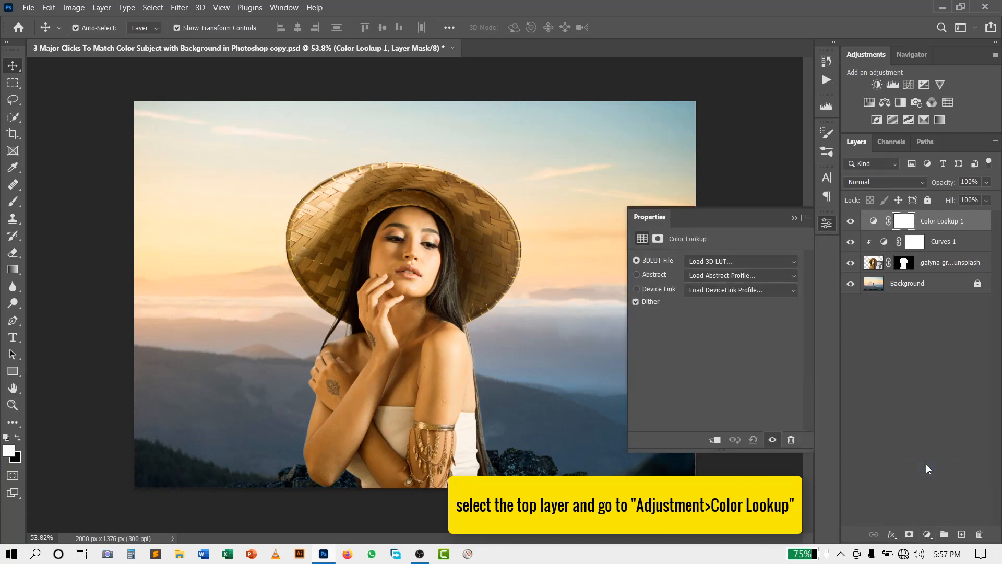
left_click(756, 261)
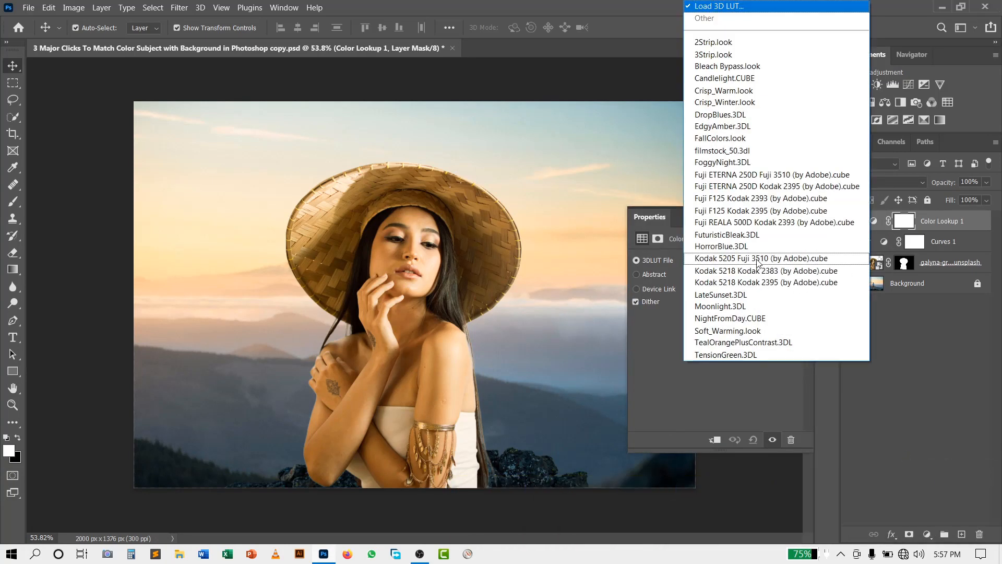
left_click(737, 295)
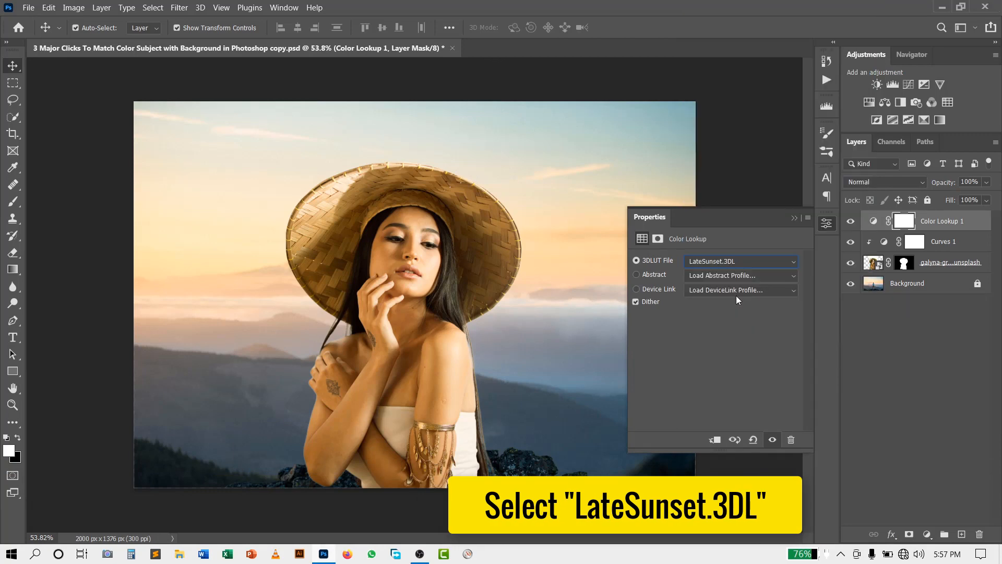
left_click(827, 228)
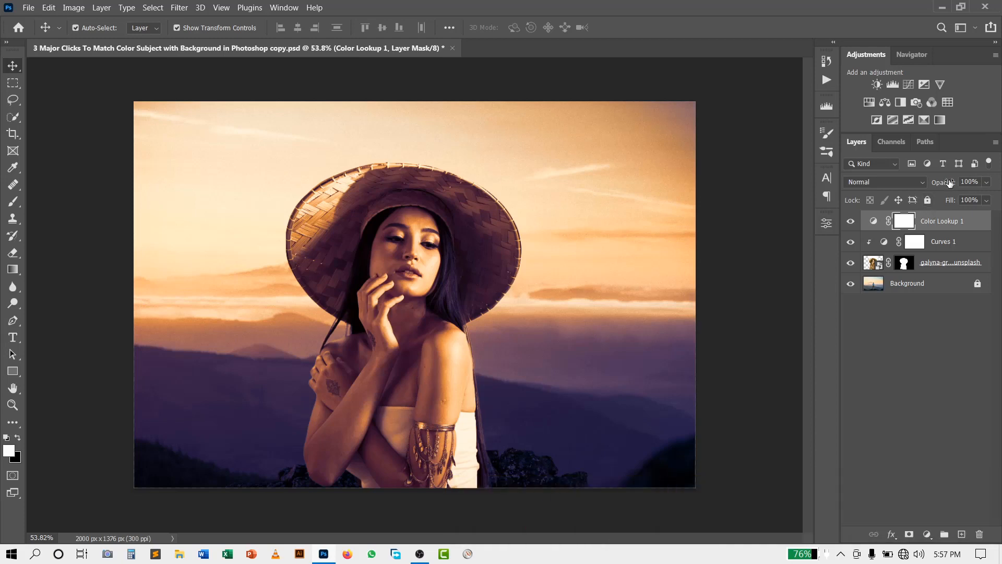
Set the LateSunset Color Lookup layer's opacity to 30%.
left_click_drag(949, 182, 924, 183)
left_click_drag(919, 184, 912, 186)
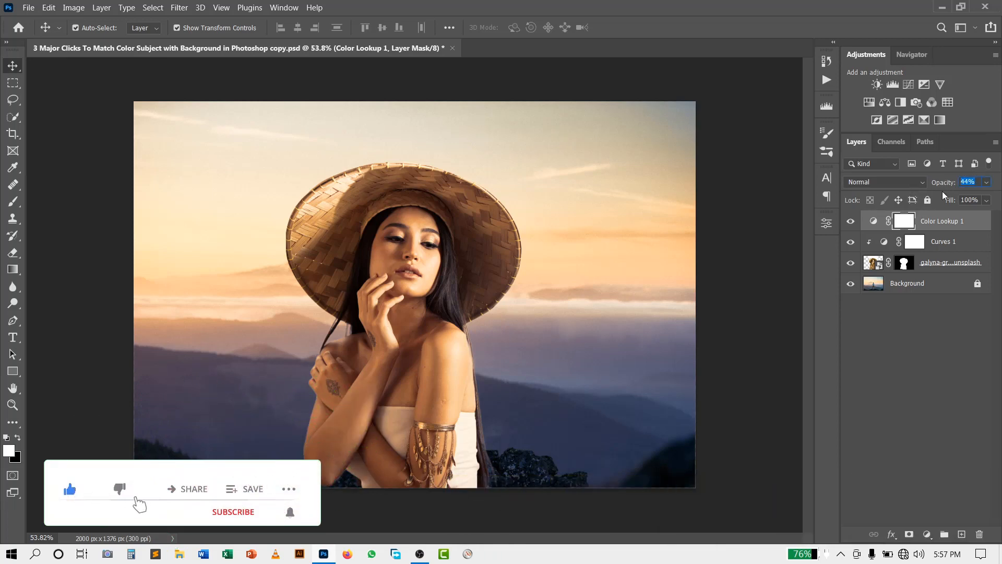
type("30")
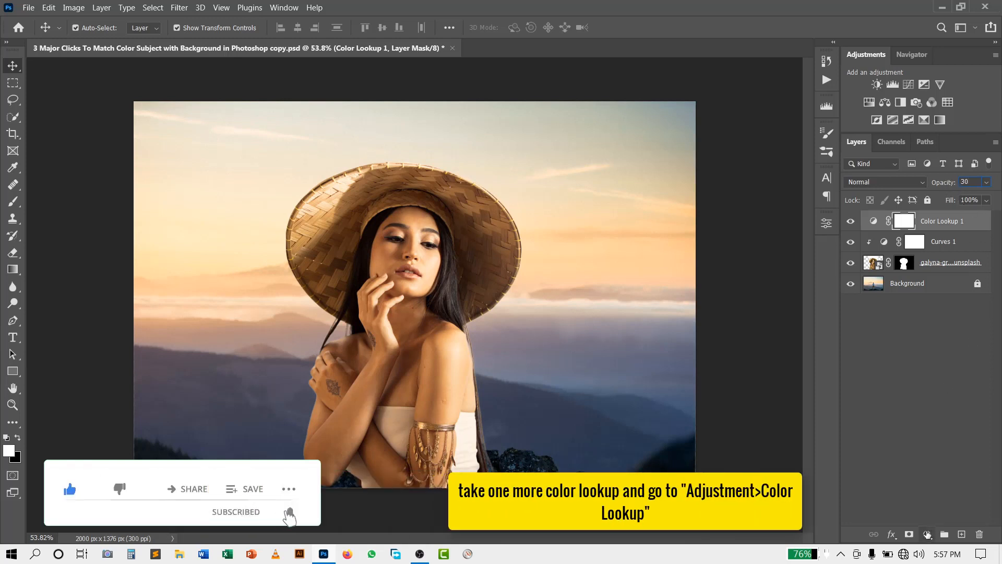
Add a second Color Lookup adjustment layer on top using the Crisp_Warm.look 3D LUT.
left_click(927, 535)
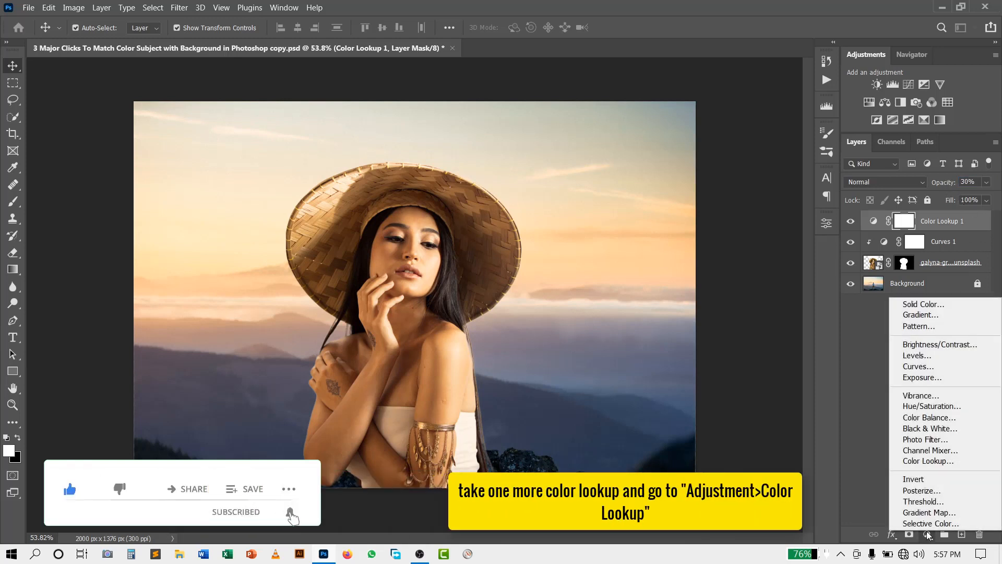
left_click(927, 461)
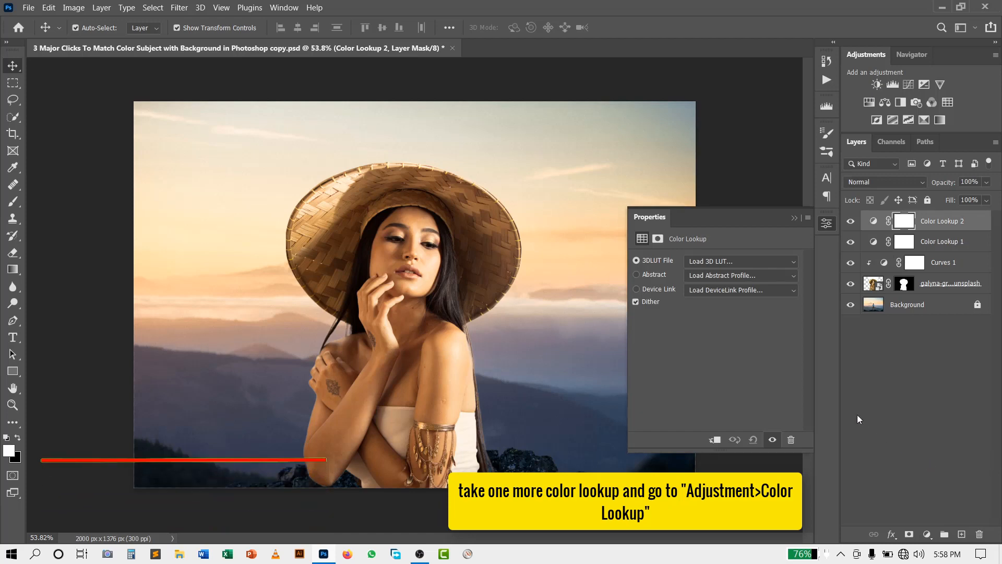
left_click(733, 264)
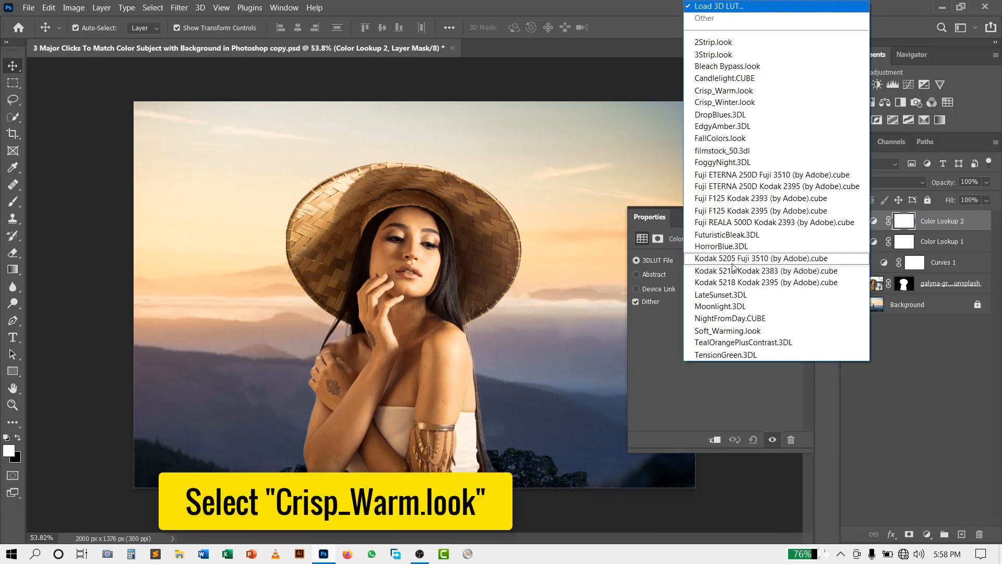
left_click(756, 92)
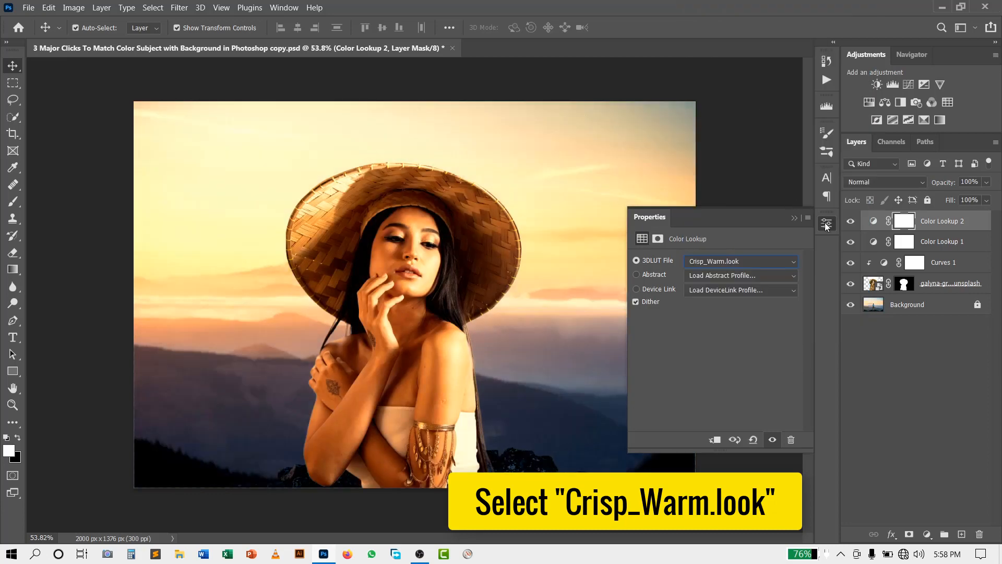
left_click(827, 224)
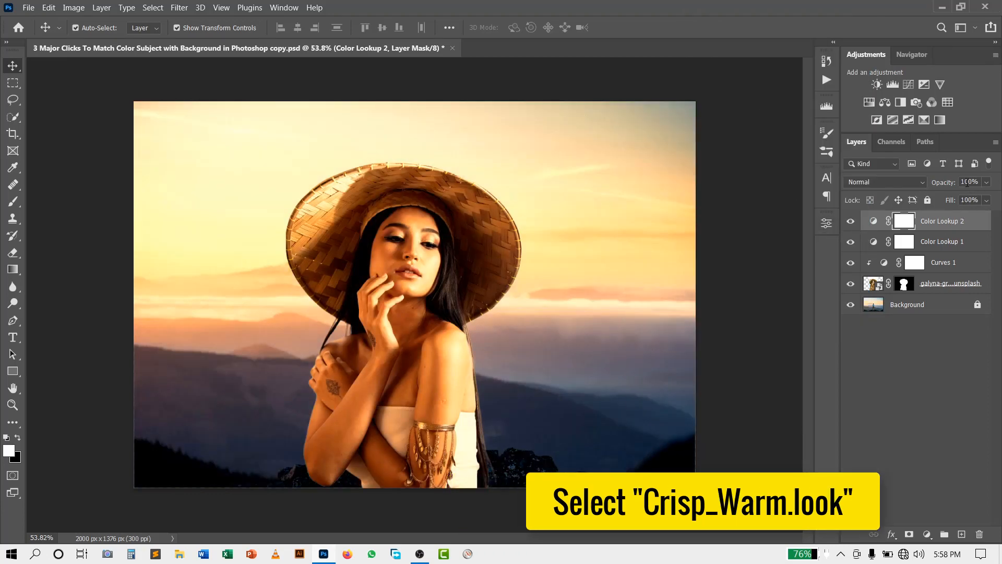
Set the Crisp_Warm Color Lookup layer's opacity to 30% and deselect all layers.
left_click_drag(952, 181, 905, 186)
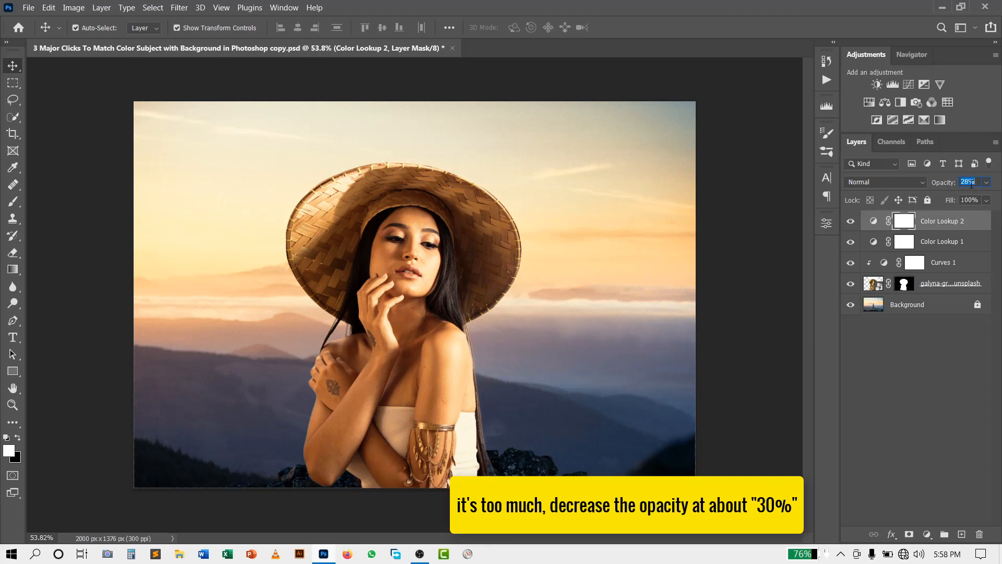
type("30")
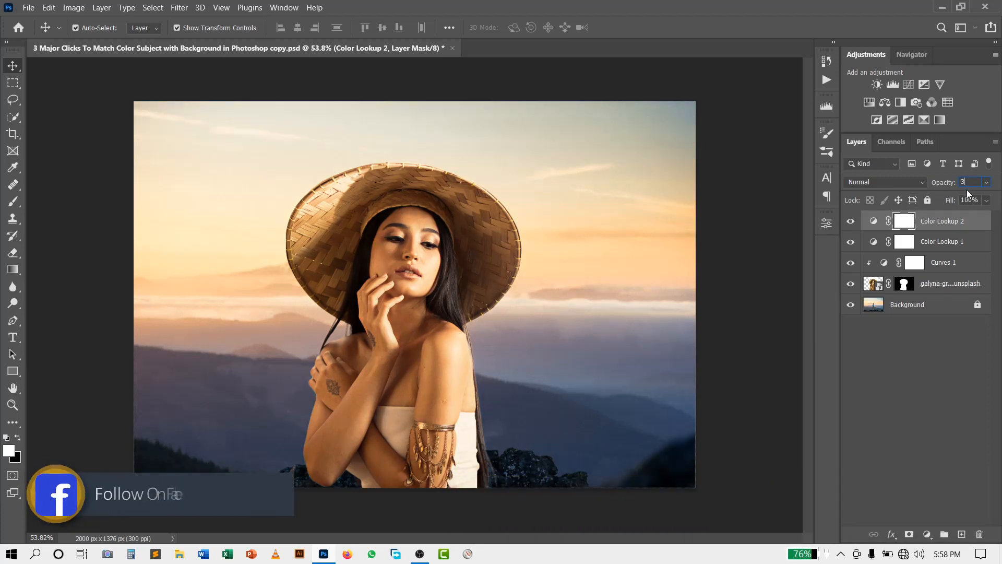
left_click(943, 376)
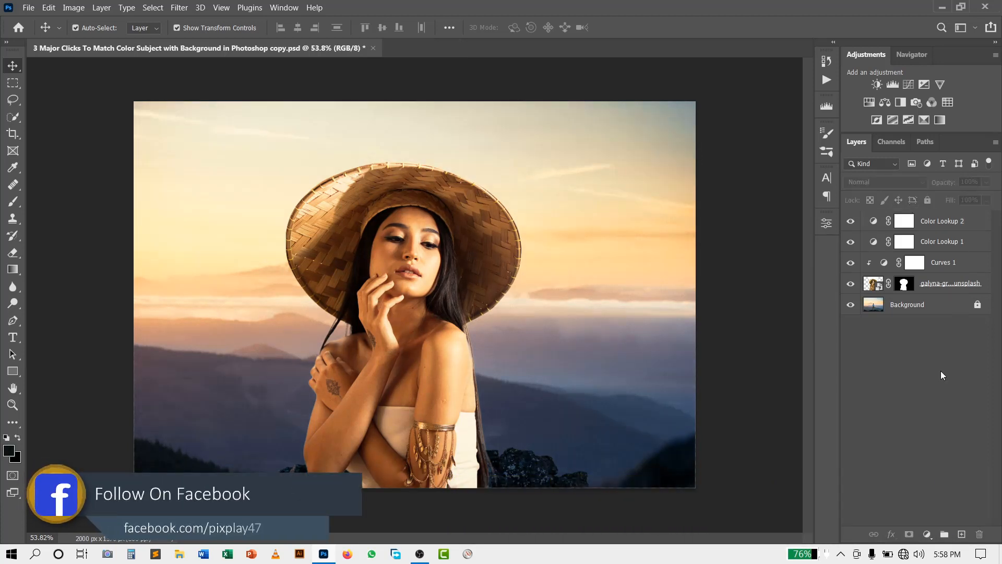
Duplicate the Background layer and convert the copy to a smart object.
left_click(949, 307)
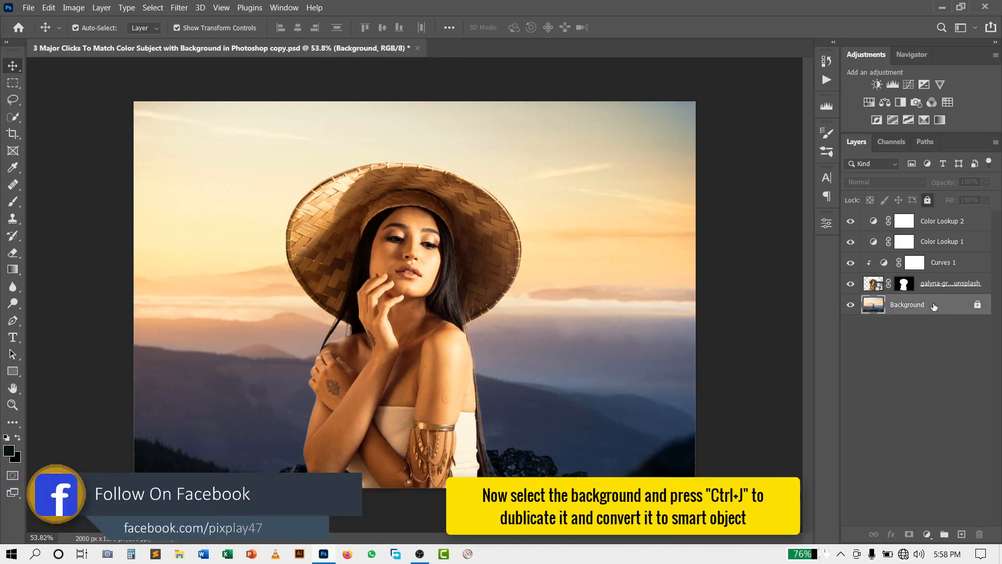
key("ctrl+j")
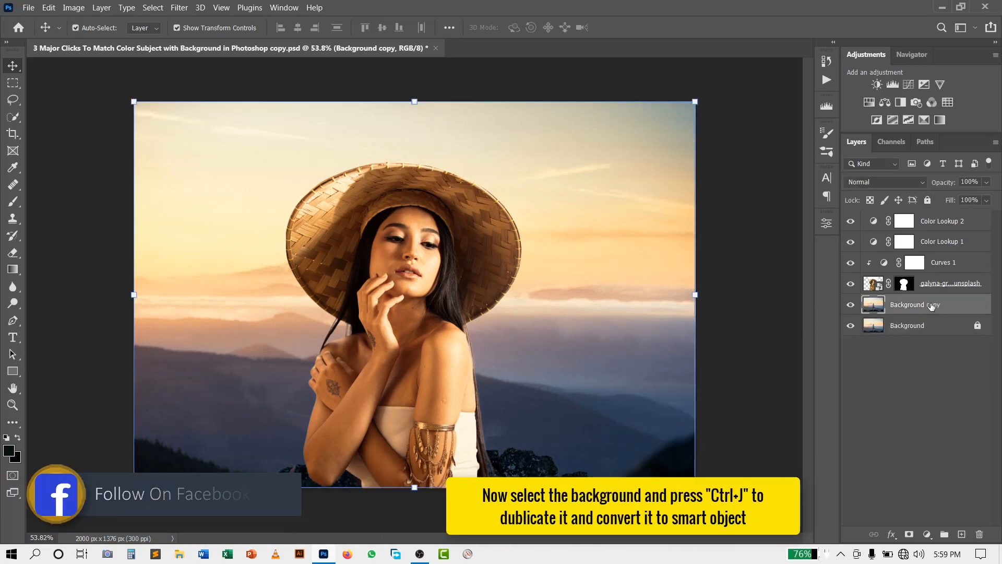
right_click(919, 307)
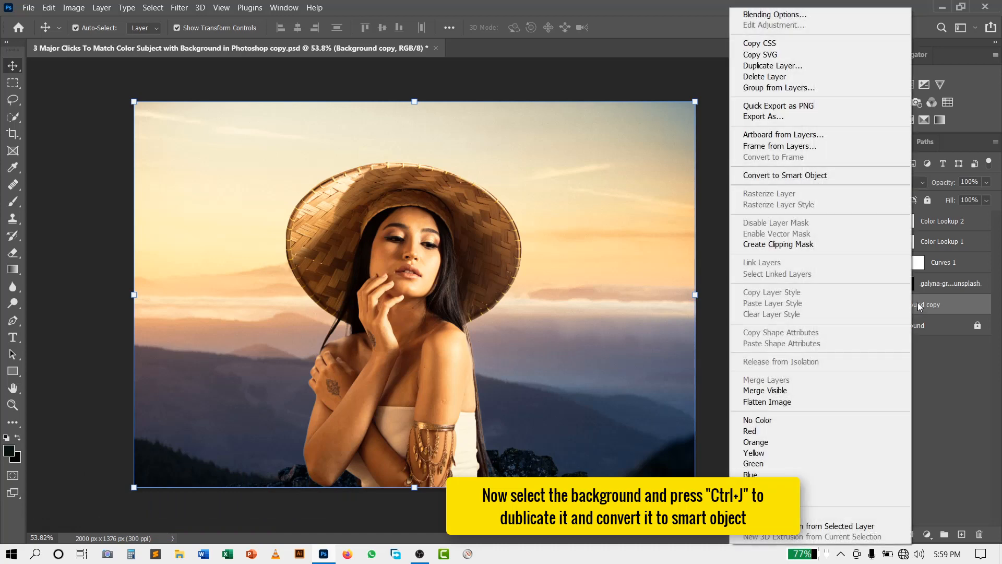
left_click(810, 175)
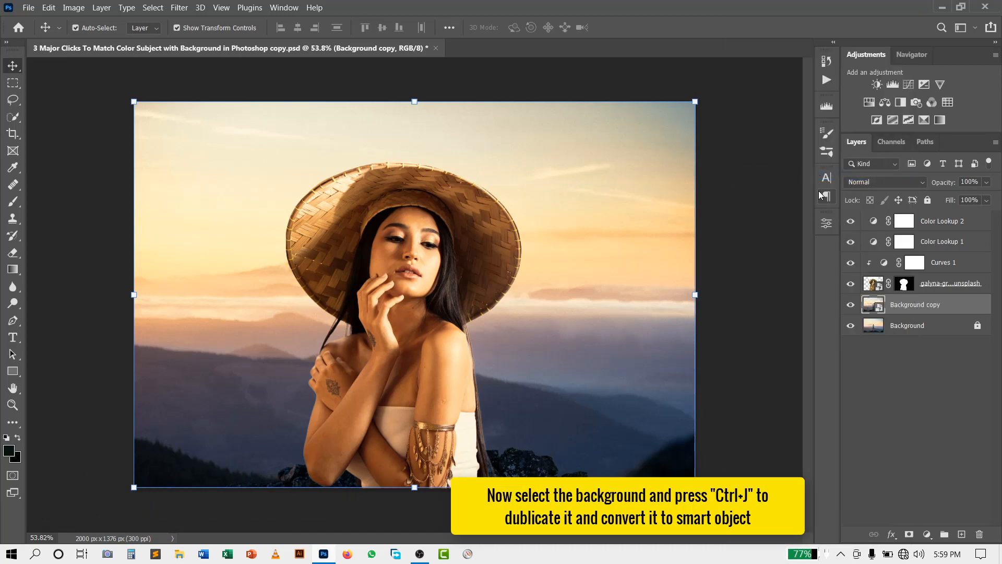
Apply a 15 px Tilt-Shift blur to the Background copy, with the blur centre moved just below the image's lower edge.
left_click(179, 7)
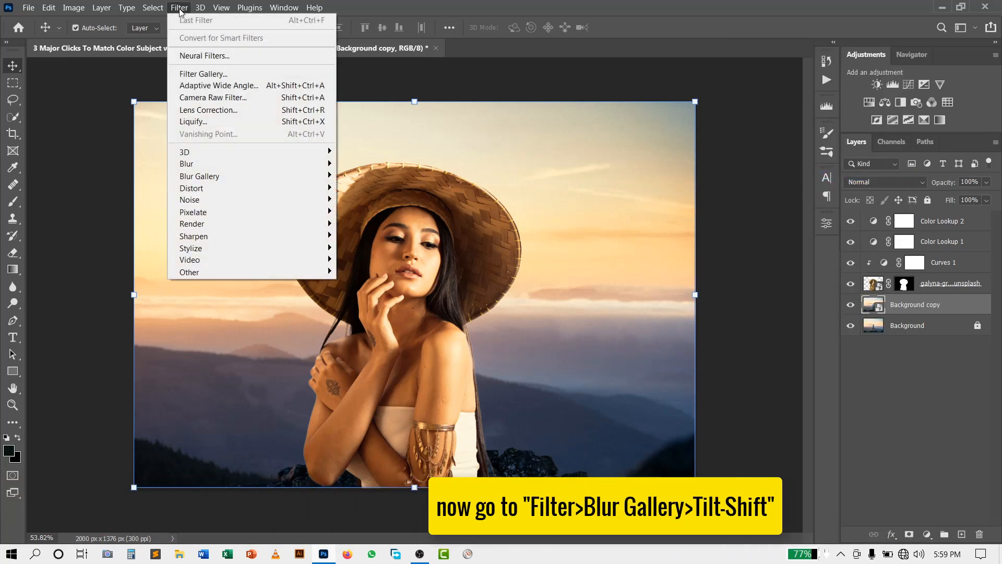
mouse_move(248, 180)
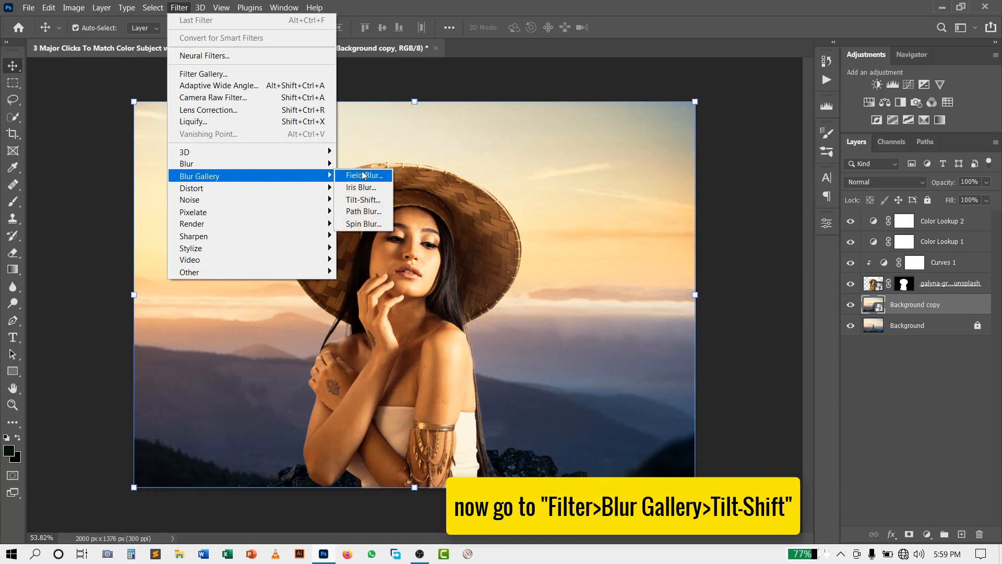
left_click(363, 199)
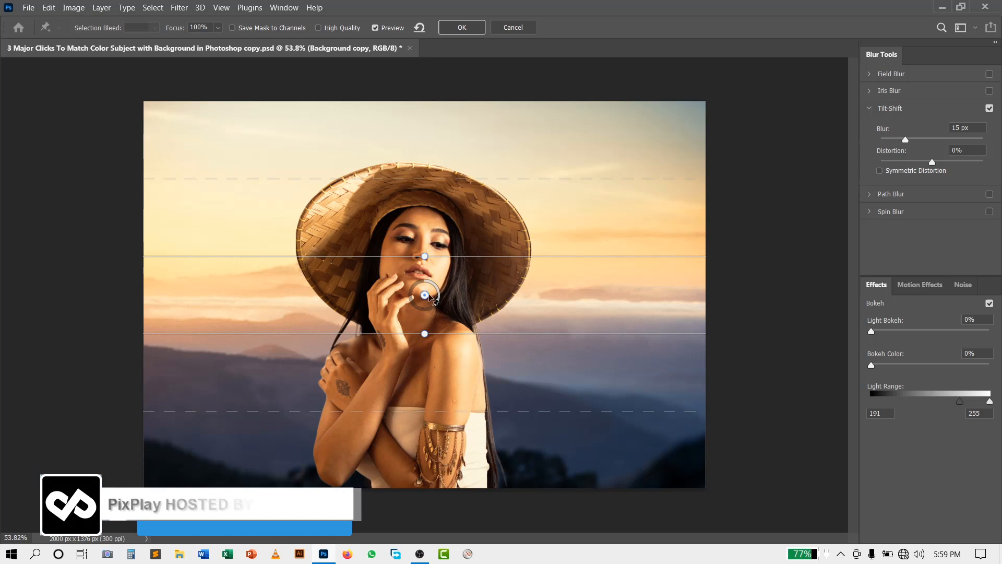
left_click_drag(426, 297, 433, 549)
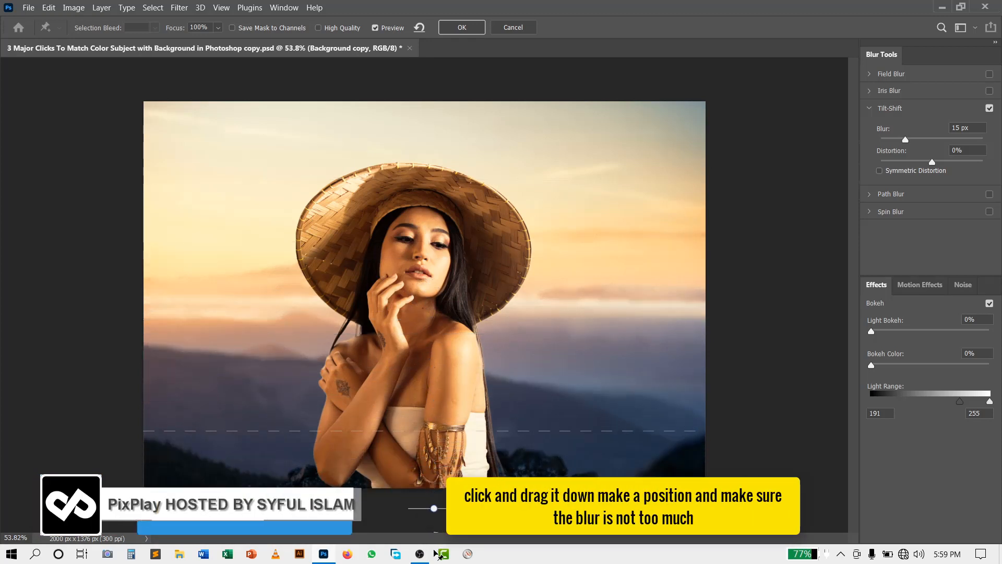
key("ctrl+minus")
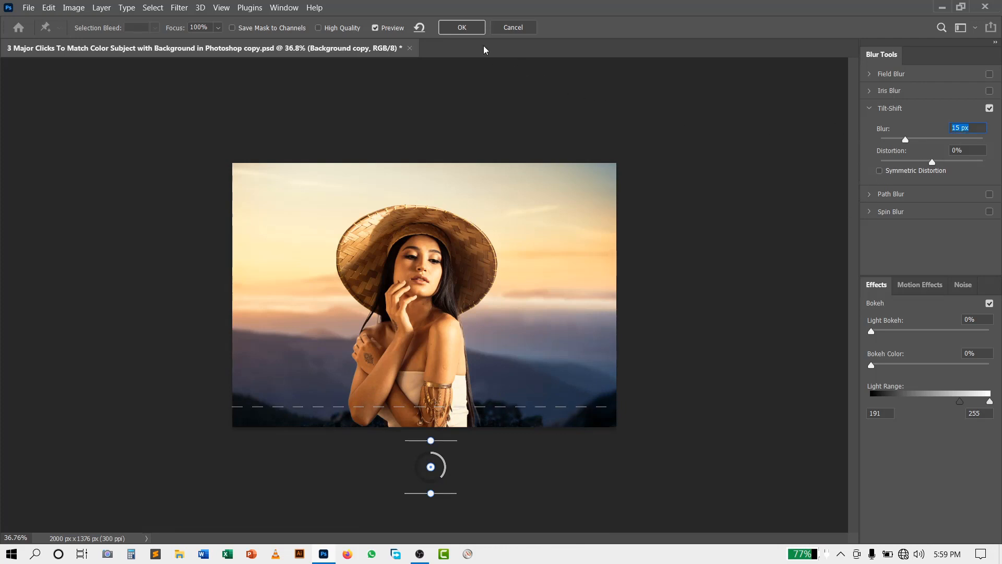
left_click(469, 30)
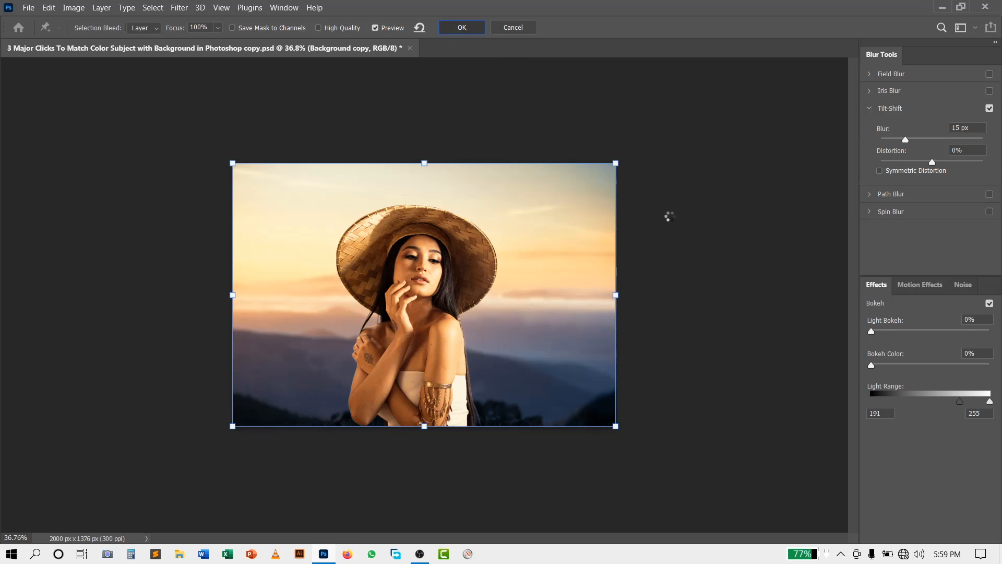